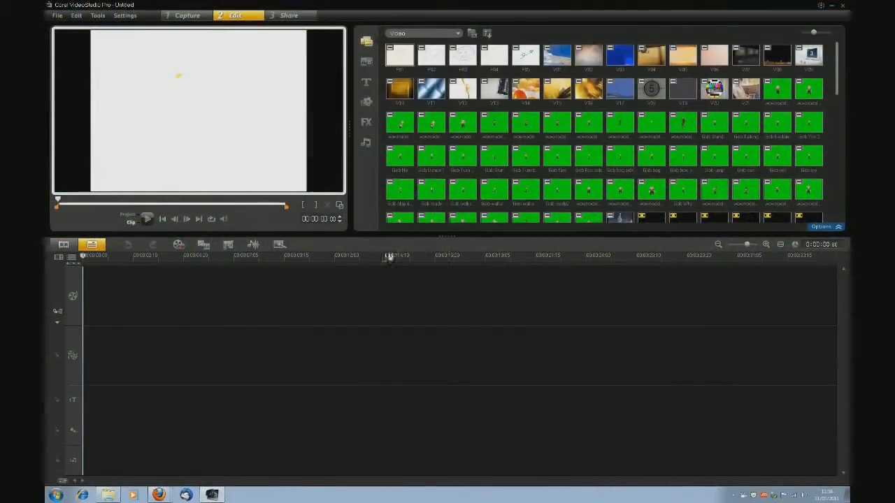
Create a custom video library folder named Tutorial and display it in the library.
mouse_move(836, 84)
left_mouse_down()
mouse_move(840, 209)
mouse_move(836, 74)
left_mouse_up()
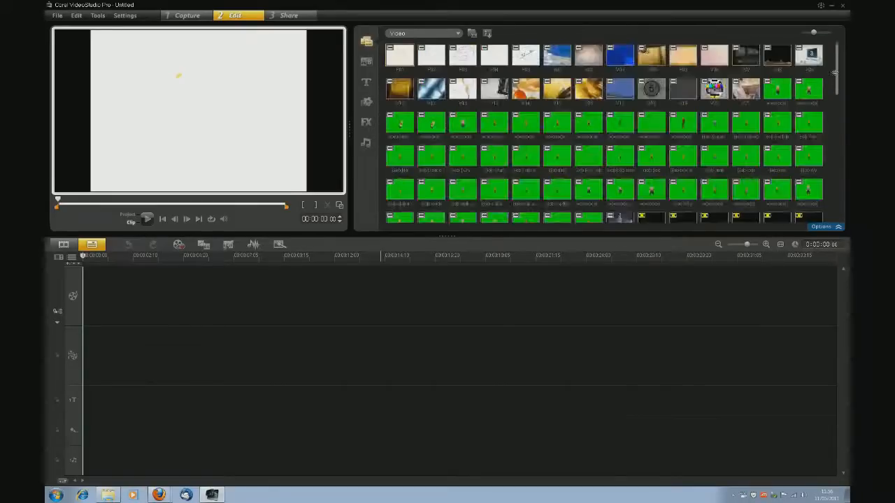
left_click(457, 34)
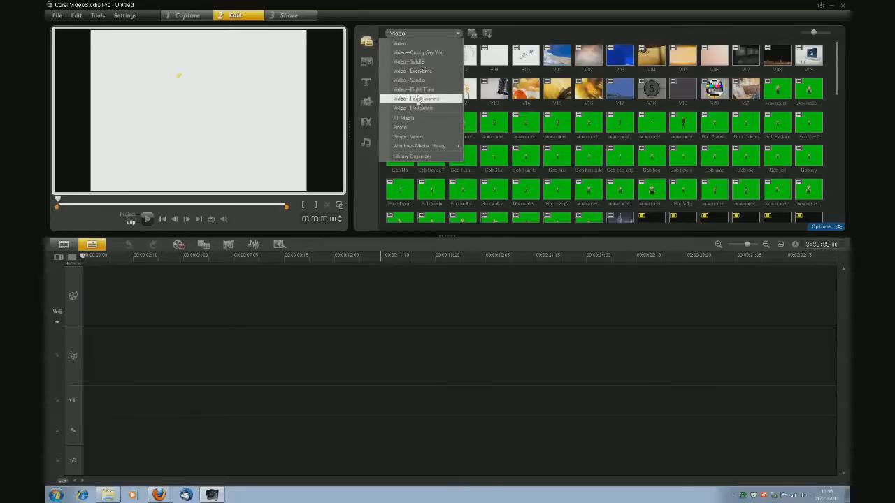
left_click(414, 157)
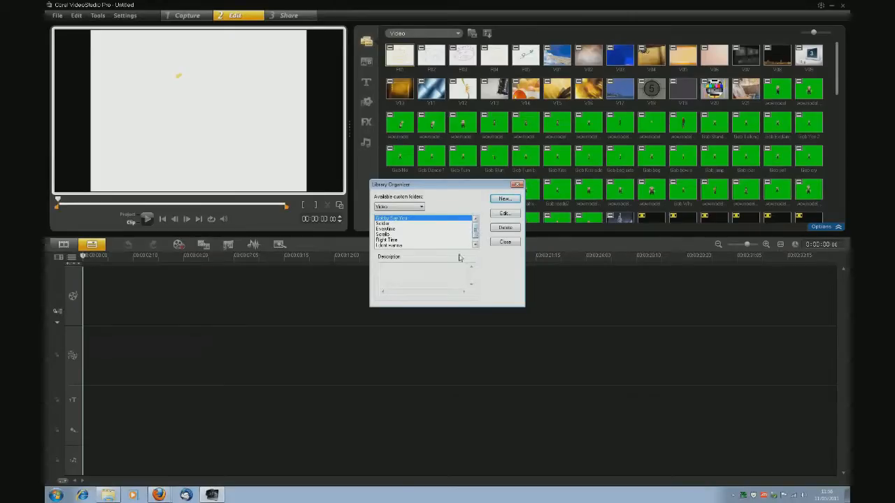
left_click(500, 199)
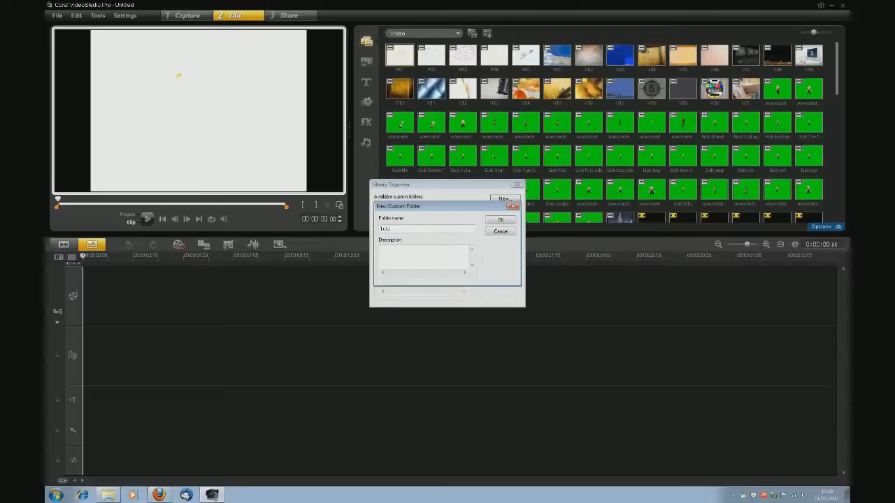
type("Tutorial")
left_click(496, 221)
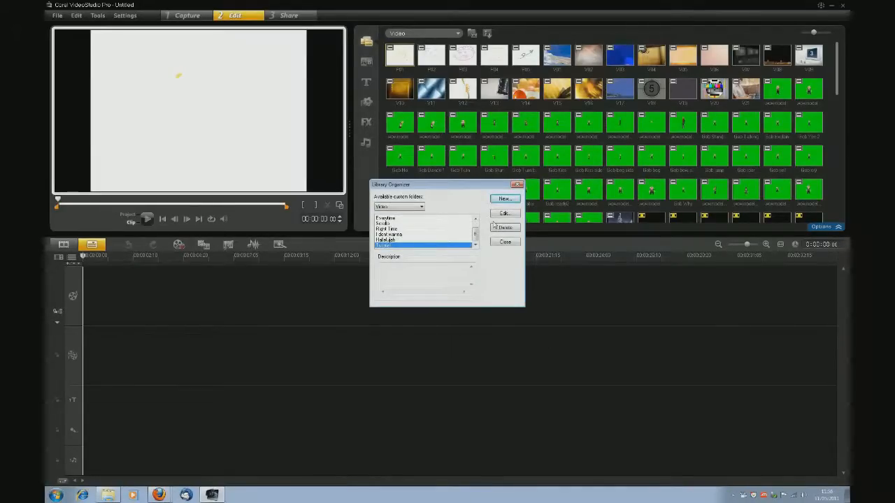
left_click(516, 185)
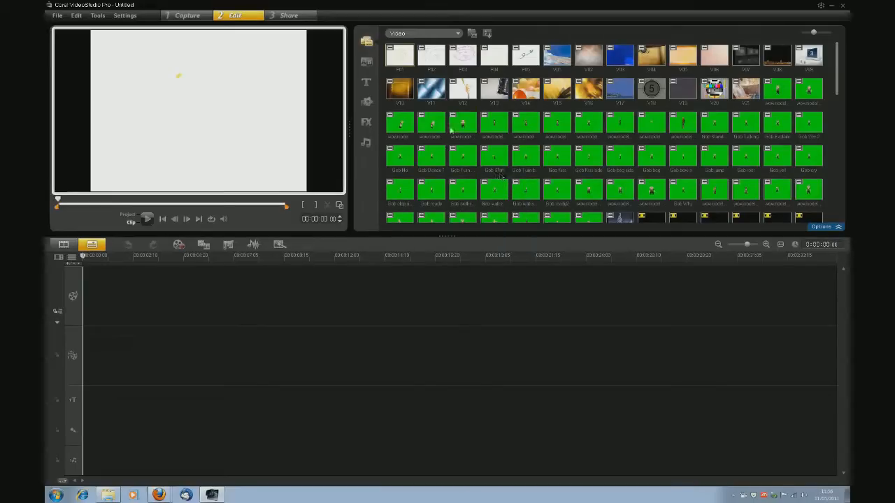
left_click(450, 38)
left_click(420, 116)
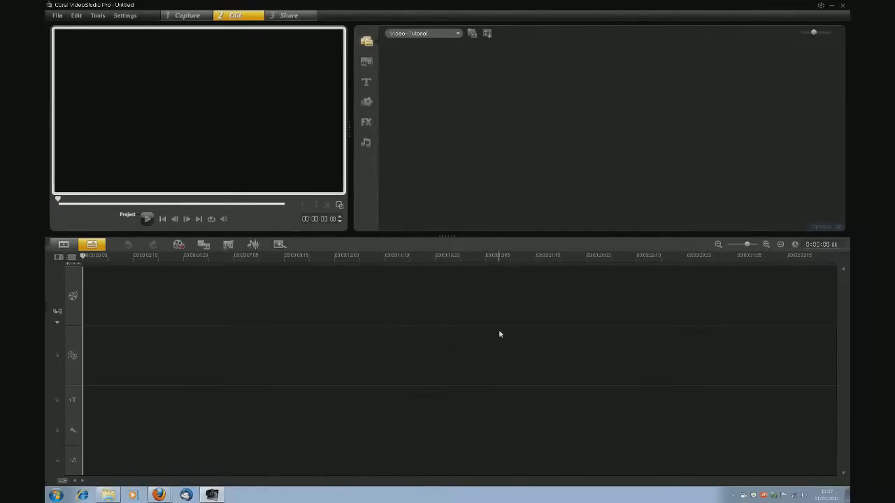
Start inserting videos into the library and browse to the Tutorial folder under Fraps, Converted Videos on the BlackArmor drive (H:).
right_click(445, 154)
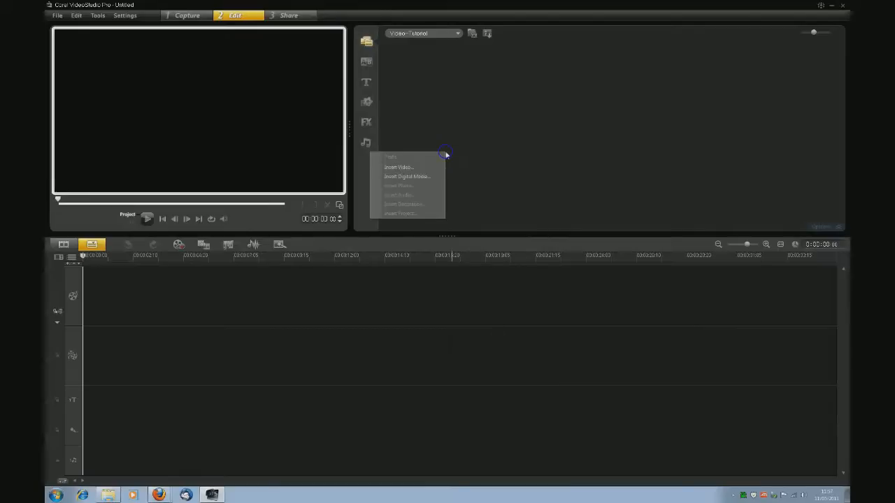
left_click(409, 169)
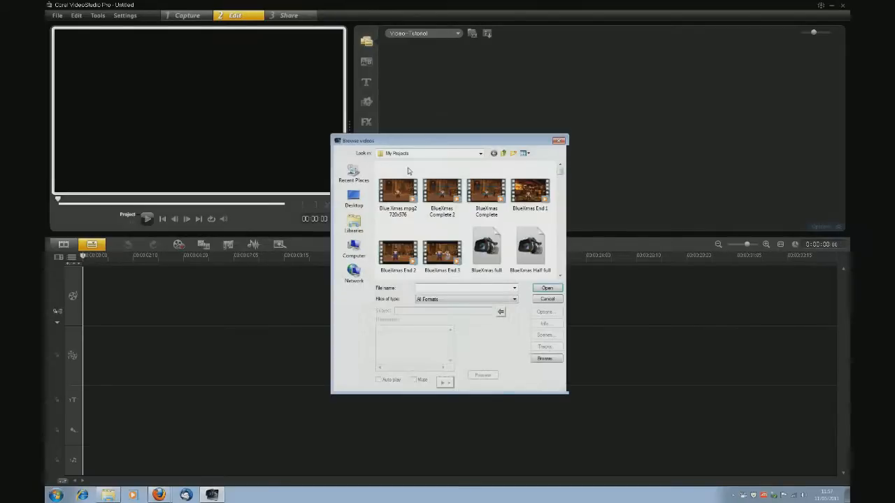
left_click_drag(440, 144, 381, 123)
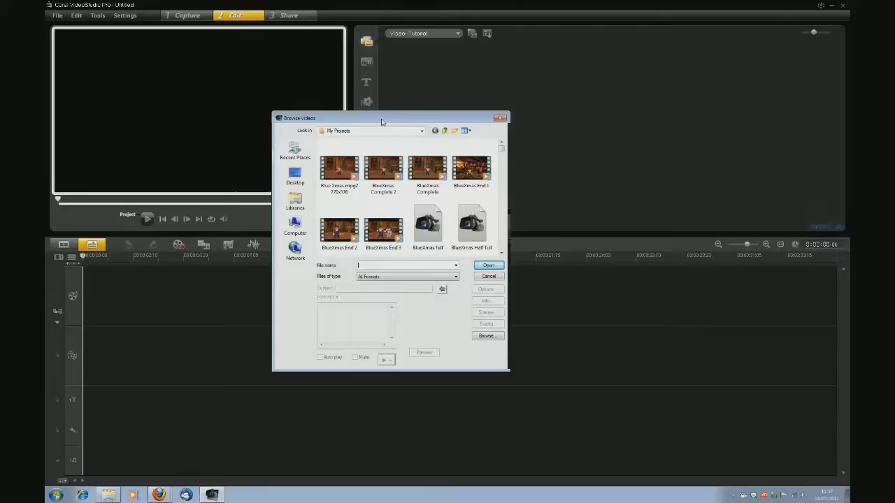
left_click(421, 131)
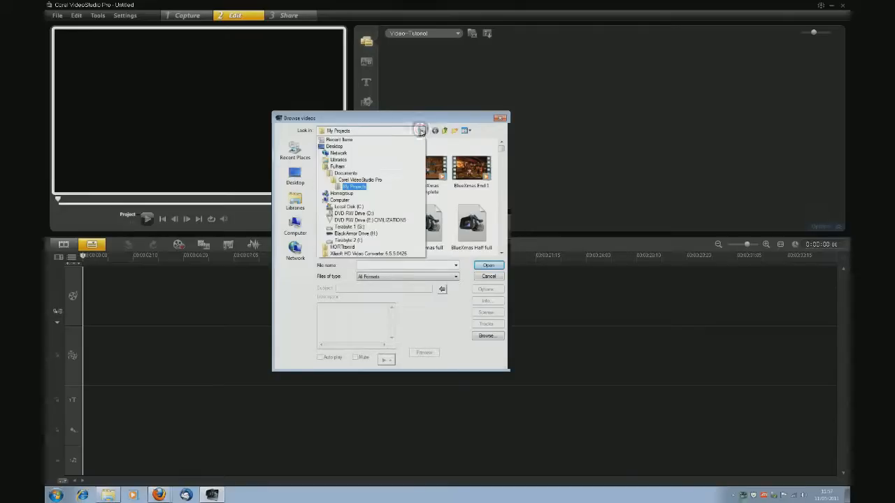
left_click(353, 233)
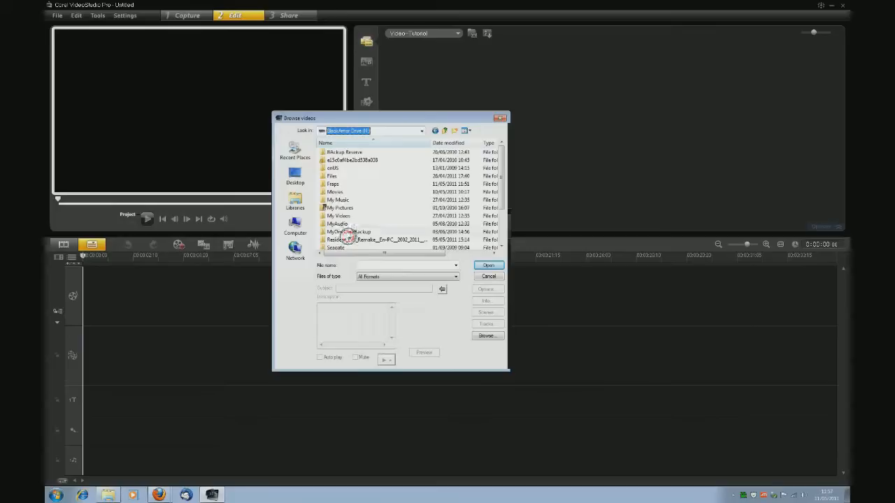
double_click(340, 185)
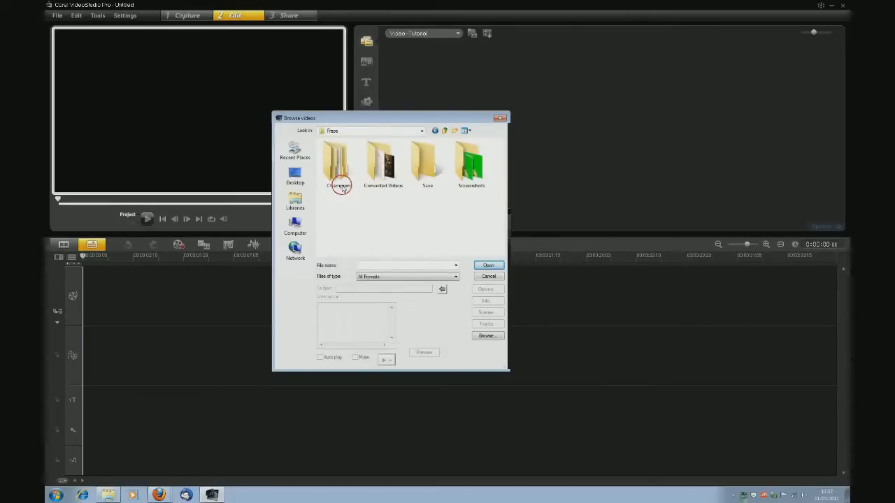
double_click(375, 175)
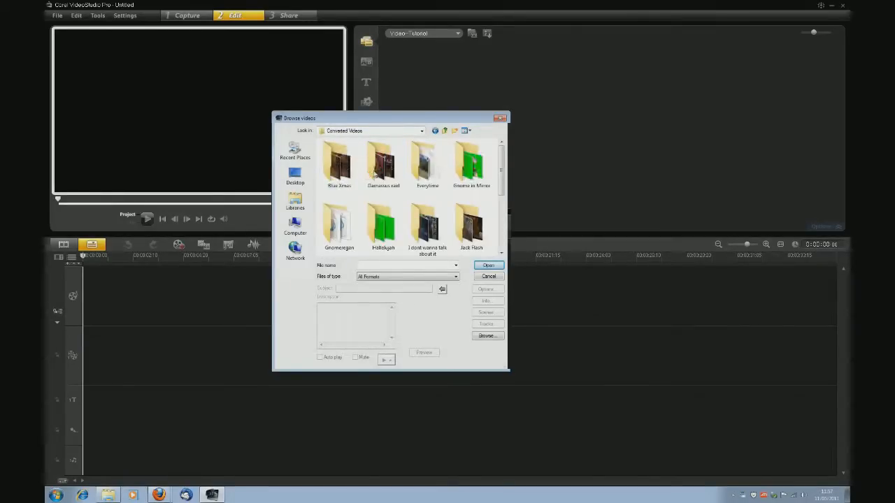
left_click_drag(501, 177, 502, 234)
double_click(381, 228)
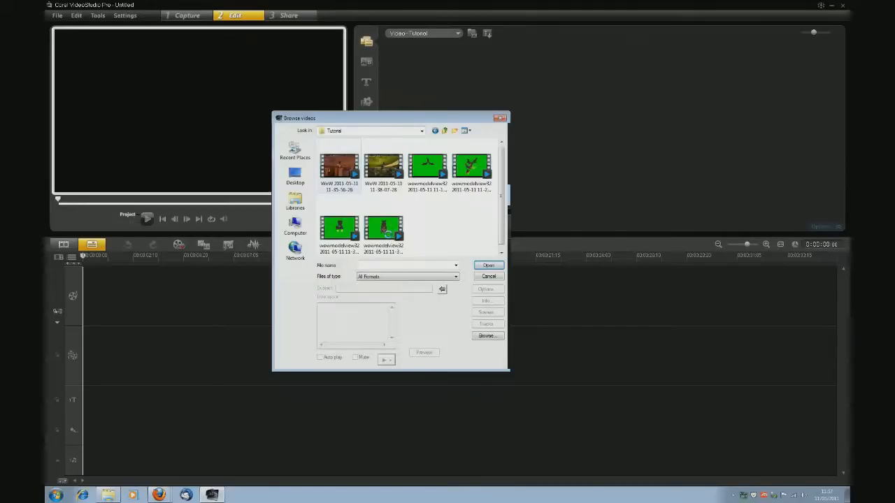
Import all videos from the Tutorial folder into the library, keeping the default clip sequence.
key("ctrl+a")
left_click(484, 266)
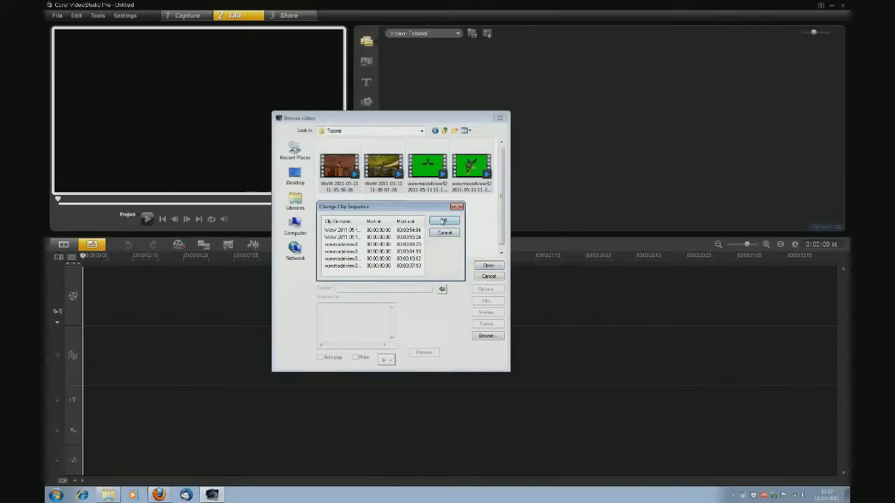
left_click(444, 222)
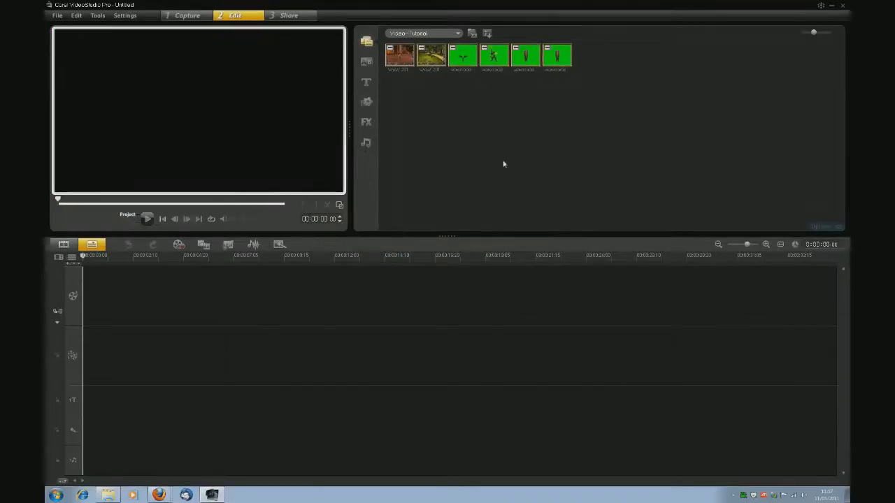
left_click(430, 64)
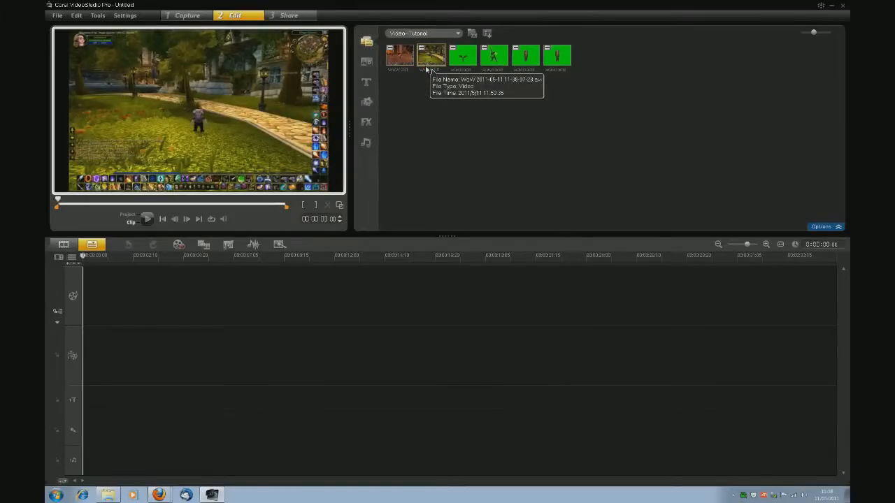
left_click(401, 62)
left_click_drag(401, 63, 231, 300)
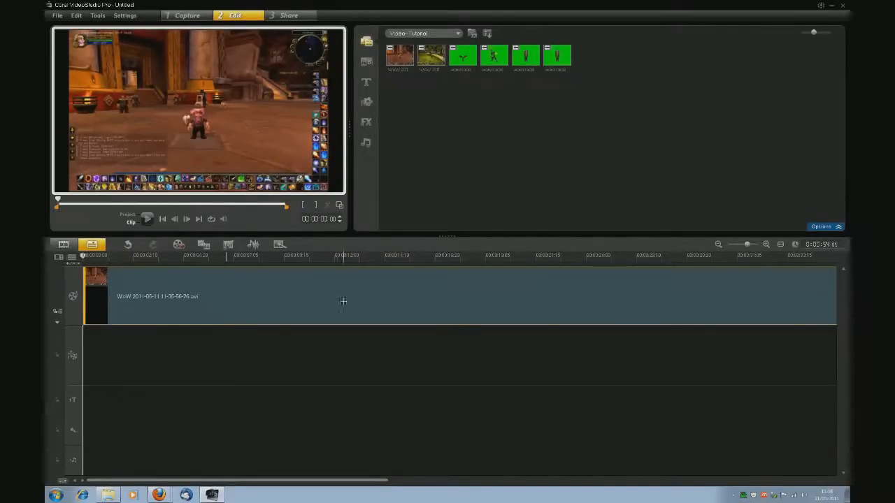
left_click(781, 246)
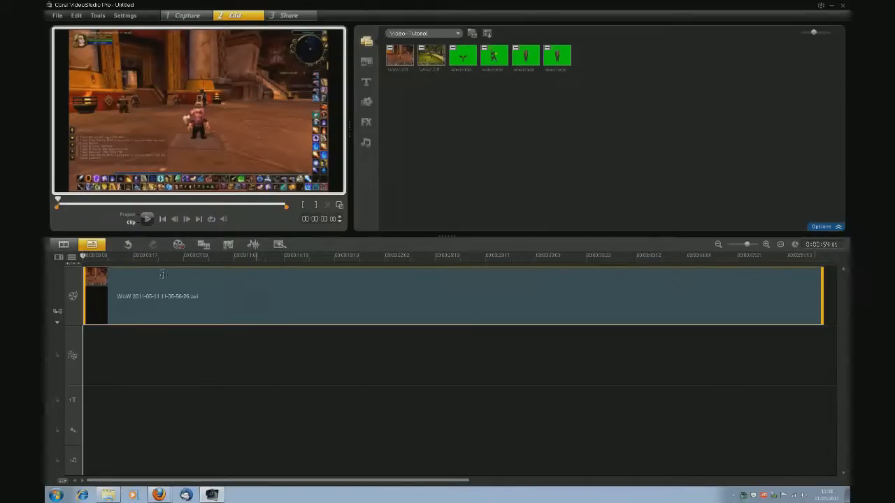
Split the WoW clip at about 33 seconds on the timeline and delete the part before the cut.
left_click_drag(84, 257, 543, 263)
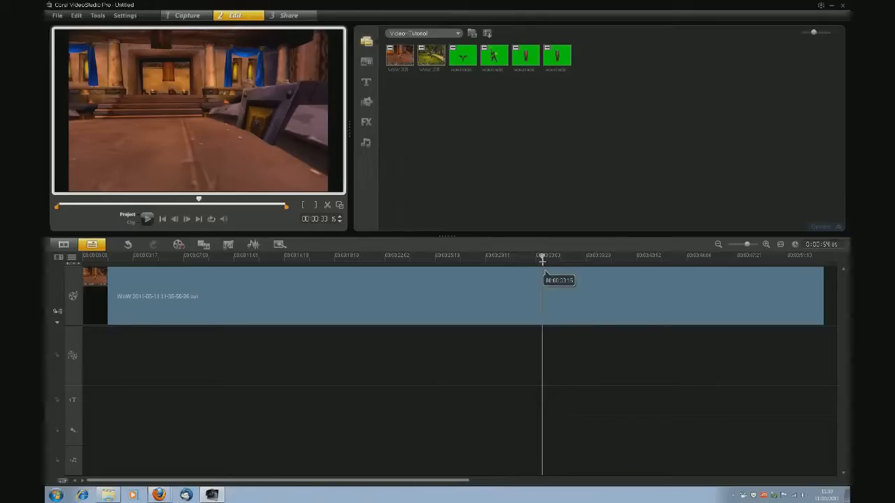
left_click(533, 294)
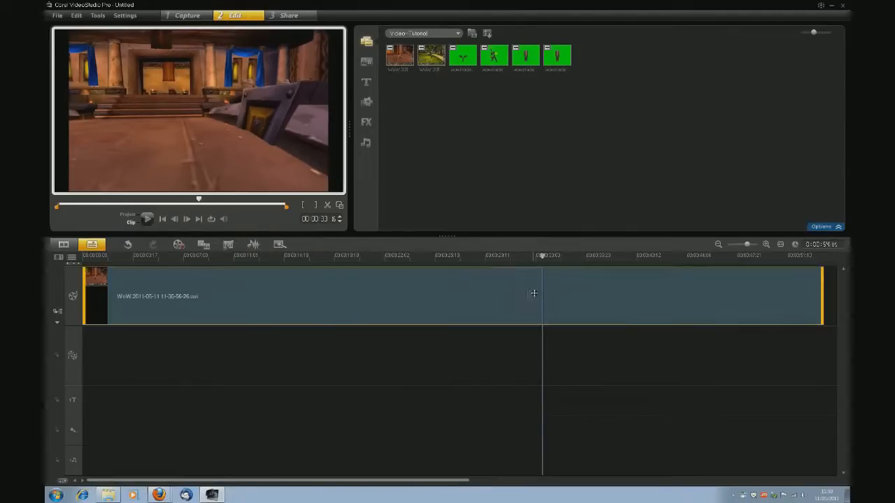
left_click(328, 206)
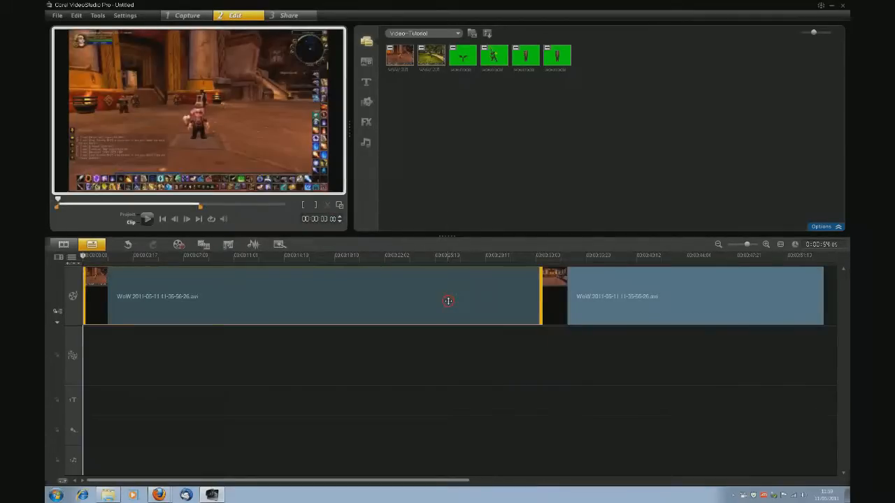
key("Delete")
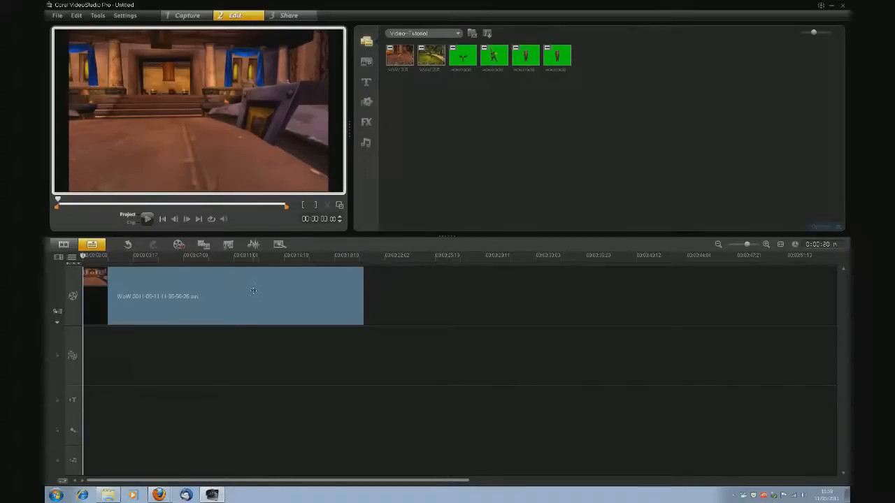
Split the remaining clip about 3.5 seconds from its start and delete the short opening part.
left_click(251, 290)
left_click_drag(85, 258, 131, 257)
left_click(147, 285)
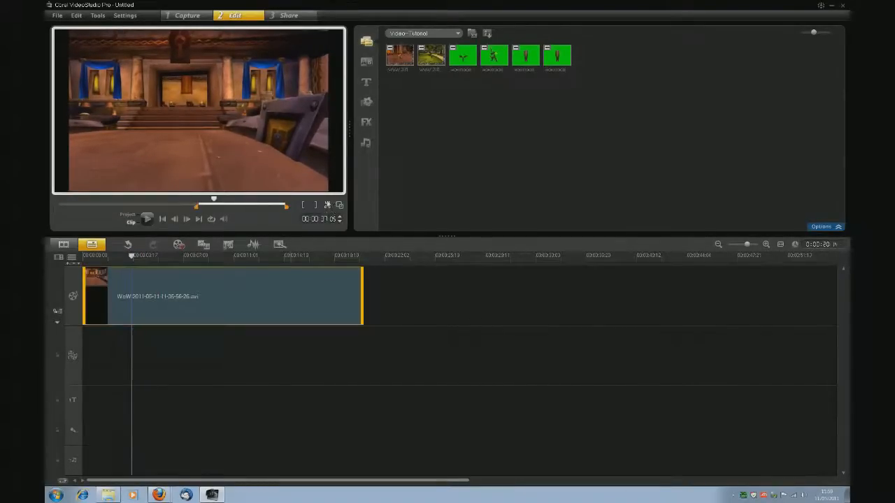
left_click(327, 205)
left_click(112, 288)
key("Delete")
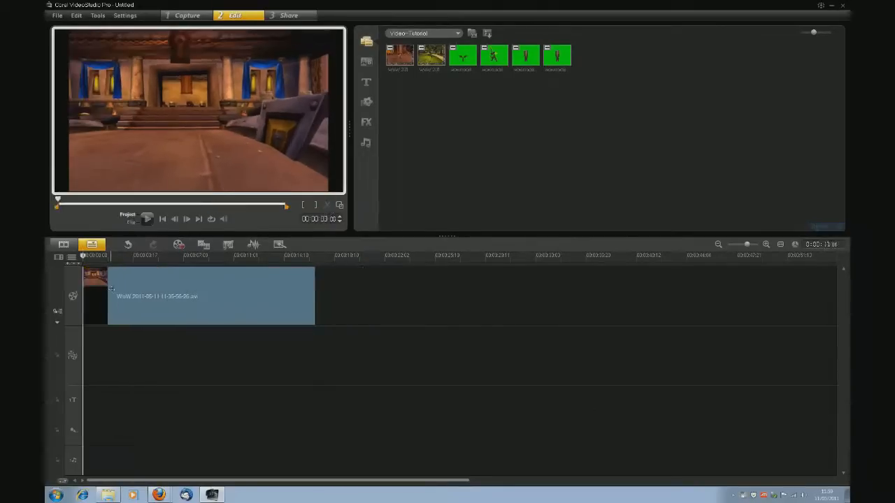
Split the clip at about 13 seconds on the timeline and delete the short end part.
left_click_drag(84, 256, 253, 268)
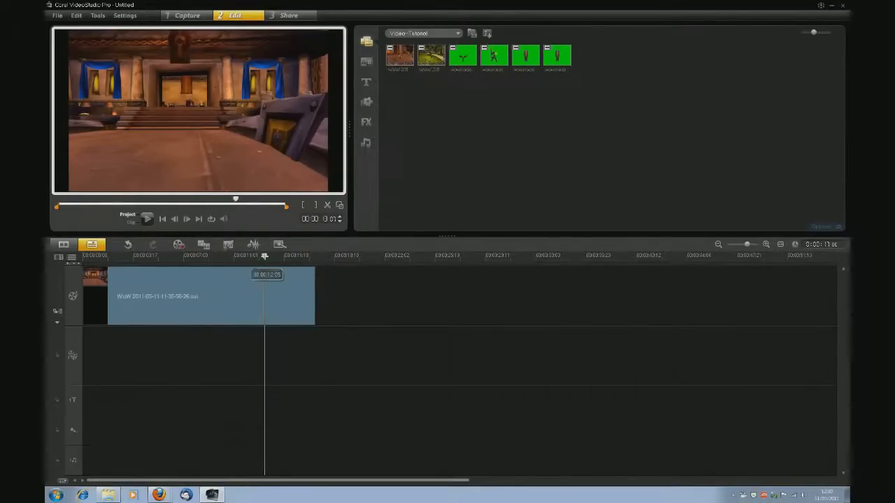
left_click(252, 275)
left_click(326, 205)
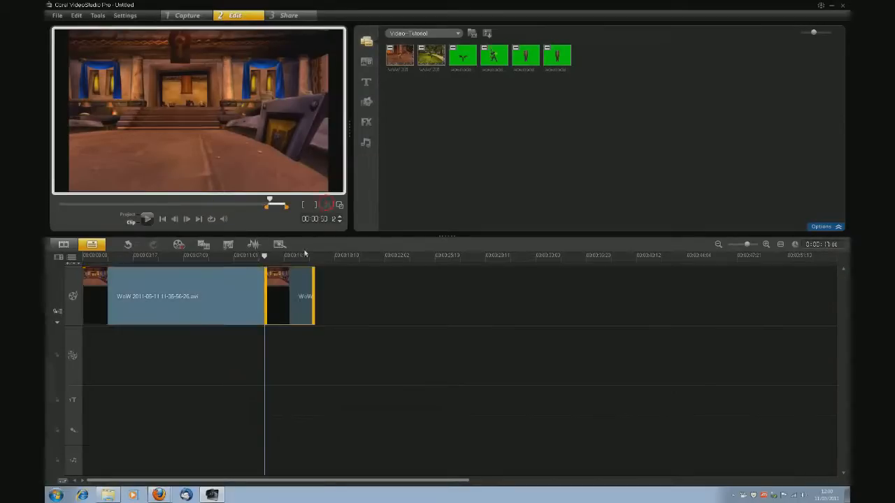
key("Delete")
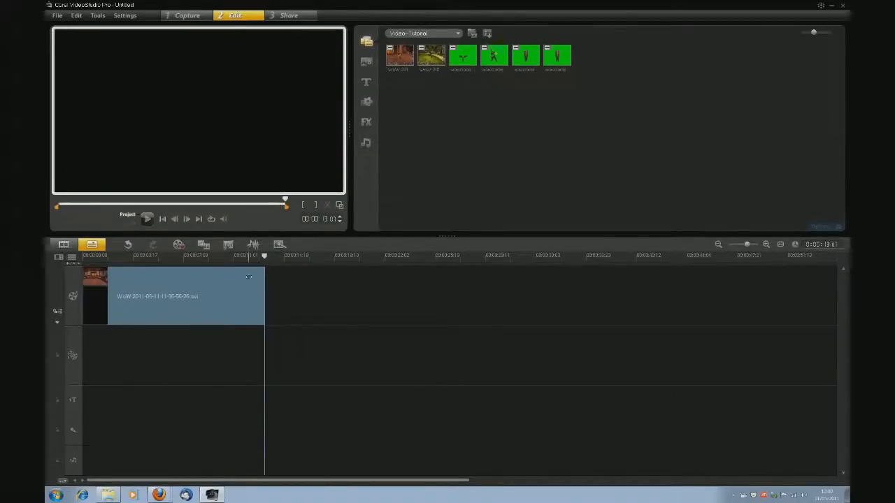
Copy the trimmed WoW clip and place the duplicate directly after it on the video track.
left_click(260, 271)
left_click_drag(88, 257, 215, 257)
left_click(171, 281)
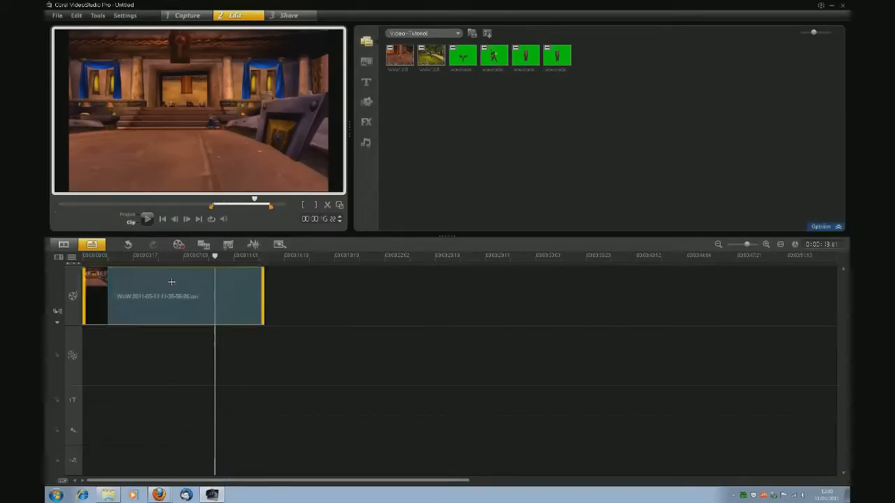
right_click(172, 282)
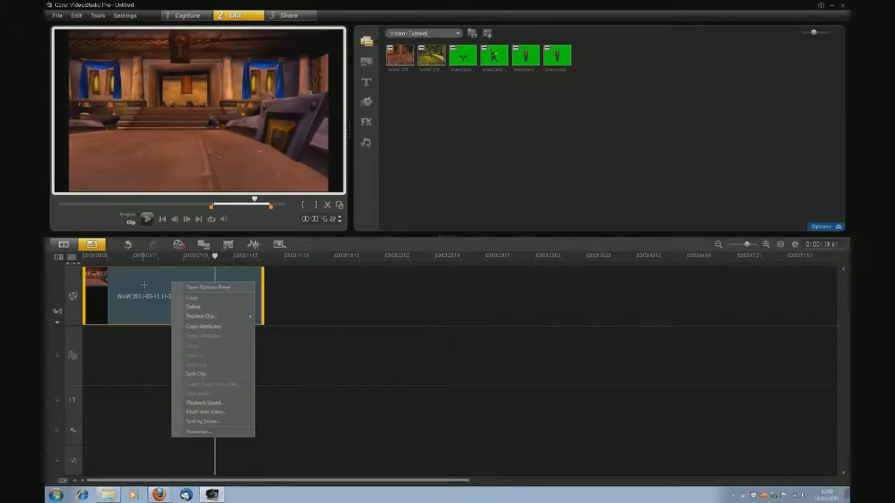
left_click(188, 299)
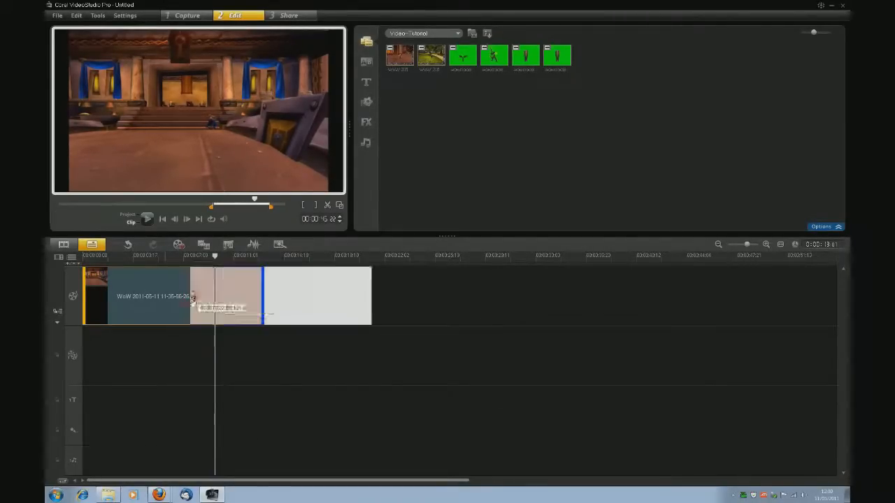
left_click(285, 302)
Split the first WoW clip at about 9 seconds on the timeline and delete its end part and the old duplicate behind it.
left_click_drag(269, 268, 208, 266)
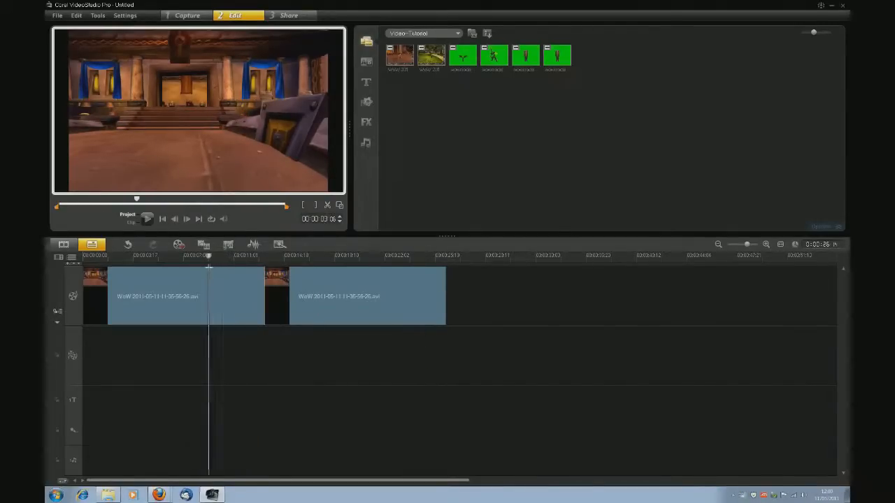
left_click(215, 284)
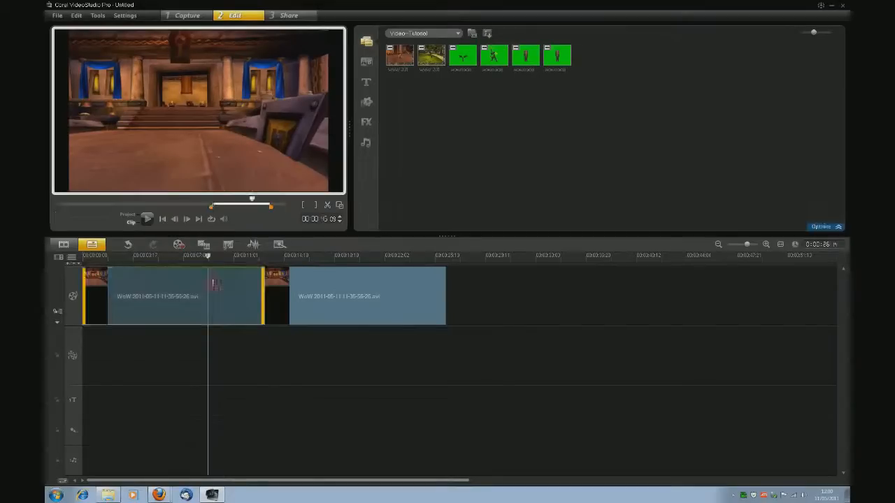
left_click(327, 205)
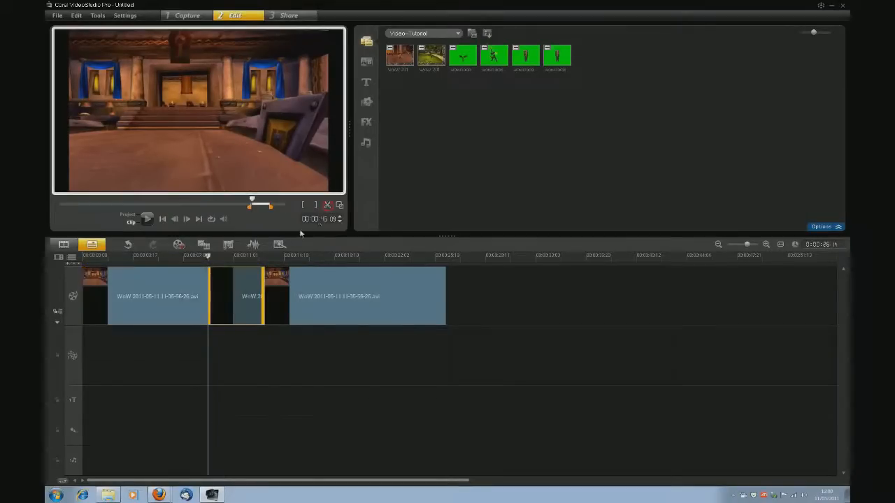
key("Delete")
left_click(241, 288)
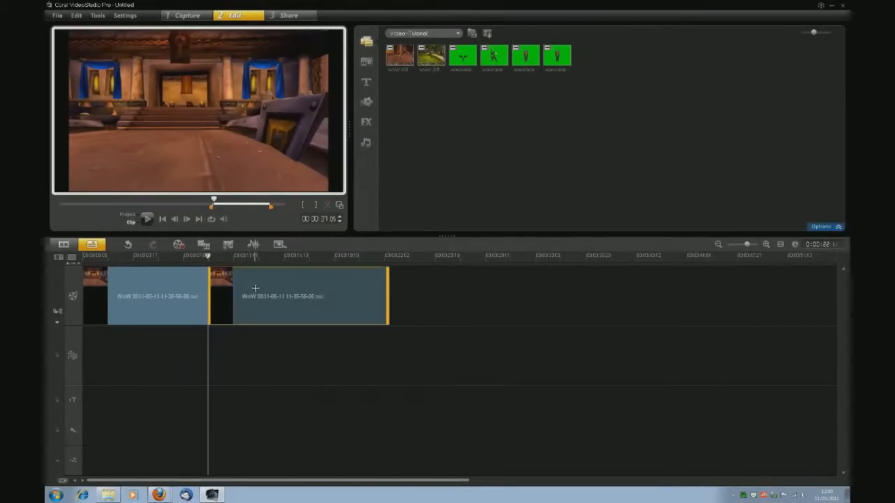
key("Delete")
Copy the shortened WoW clip and place three duplicates one after another behind it on the video track.
left_click(188, 290)
right_click(188, 289)
left_click(211, 306)
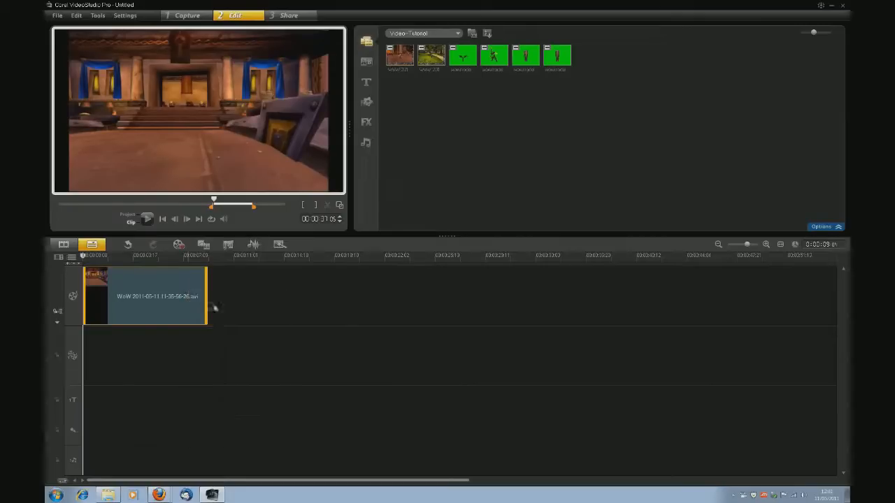
left_click(216, 302)
right_click(251, 296)
left_click(257, 313)
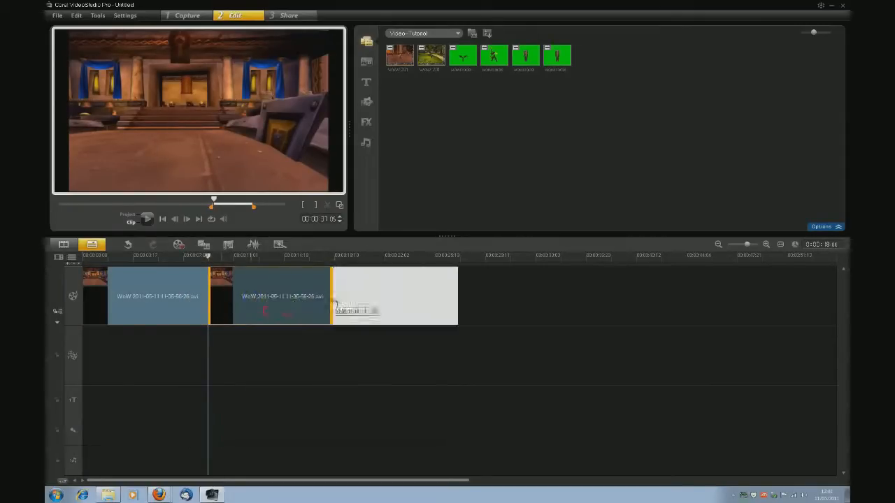
left_click(334, 302)
right_click(375, 294)
left_click(395, 313)
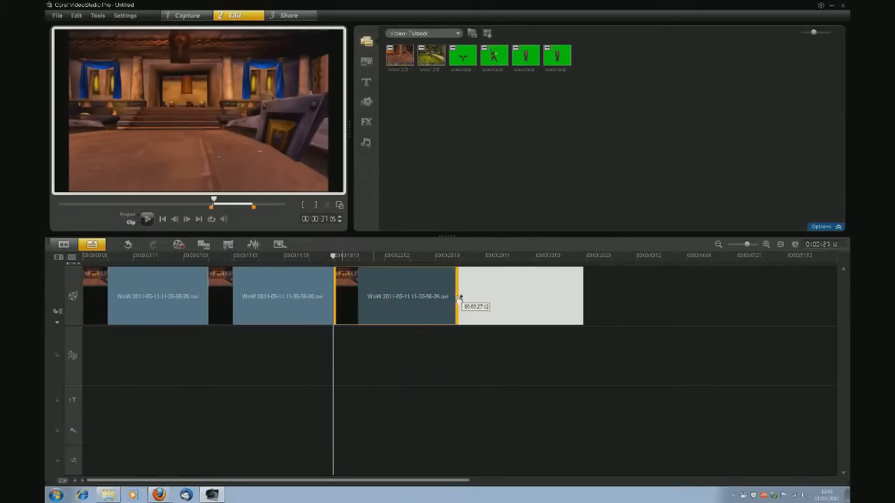
left_click(463, 303)
Scrub through the repeated background clips on the timeline and preview the four green-screen clips in the library.
left_click_drag(122, 258, 212, 271)
left_click_drag(235, 257, 389, 274)
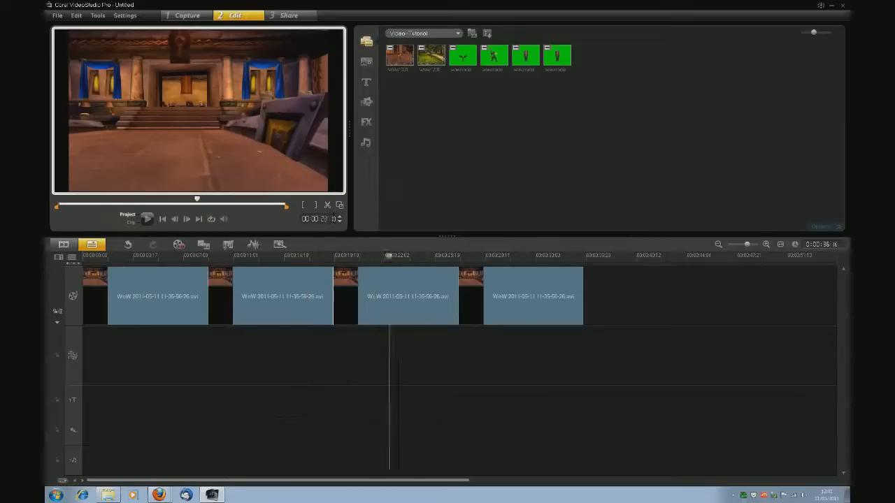
left_click_drag(447, 278, 135, 282)
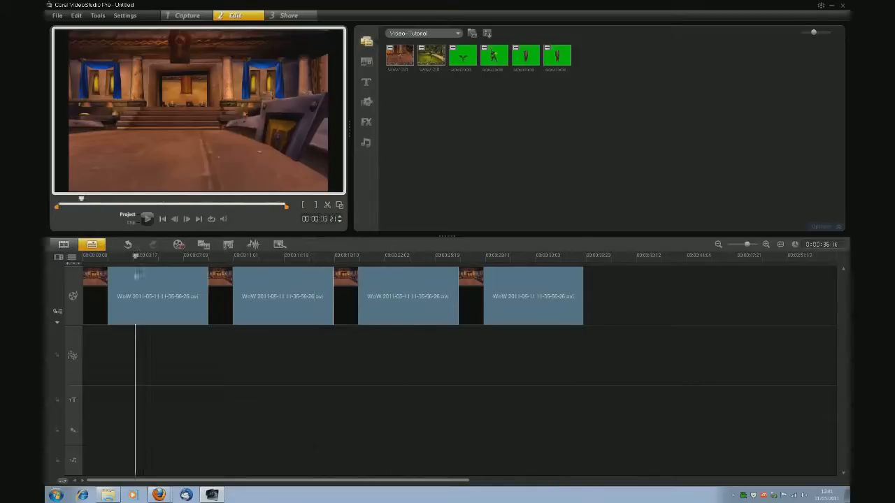
left_click(463, 56)
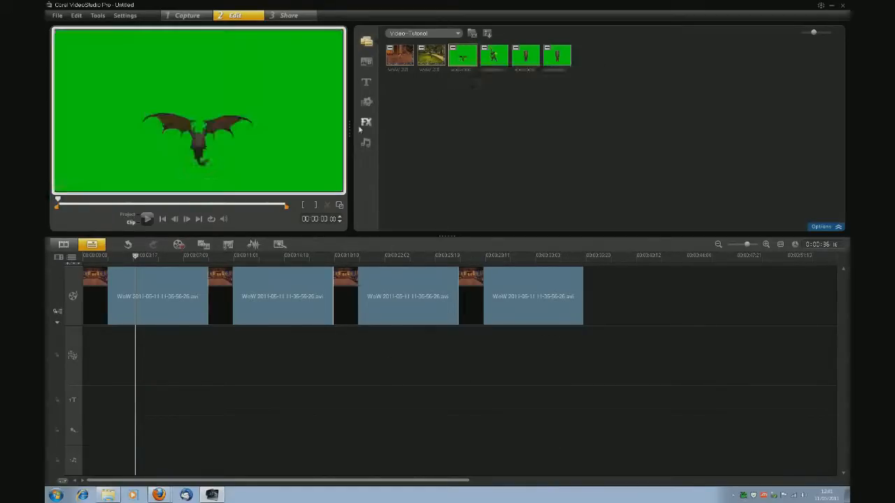
left_click_drag(65, 201, 252, 212)
left_click(480, 69)
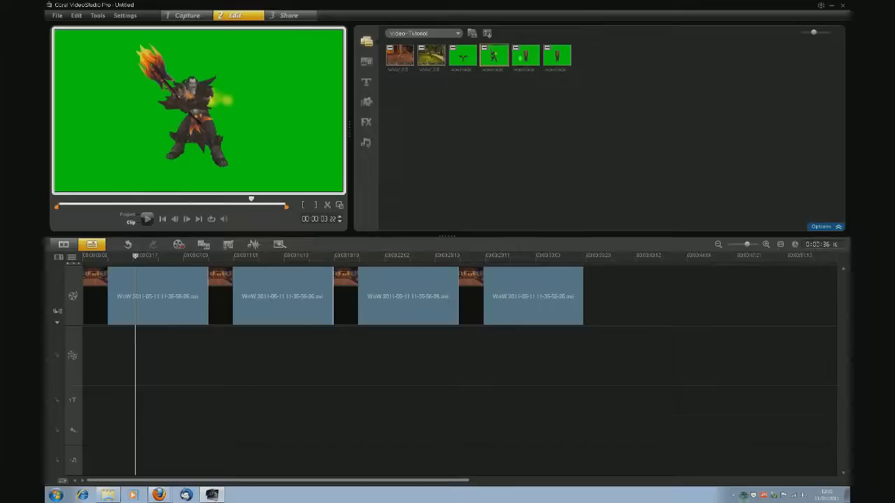
left_click(526, 56)
left_click_drag(66, 200, 228, 207)
left_click(559, 59)
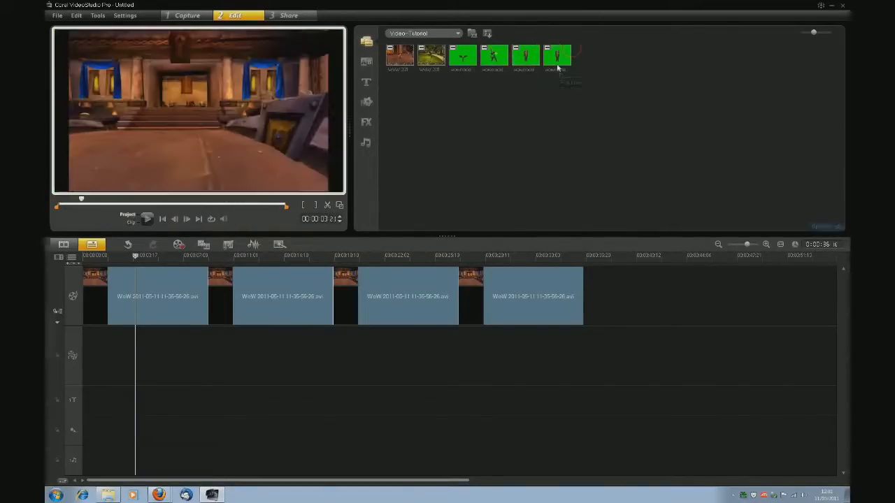
left_click_drag(60, 202, 124, 212)
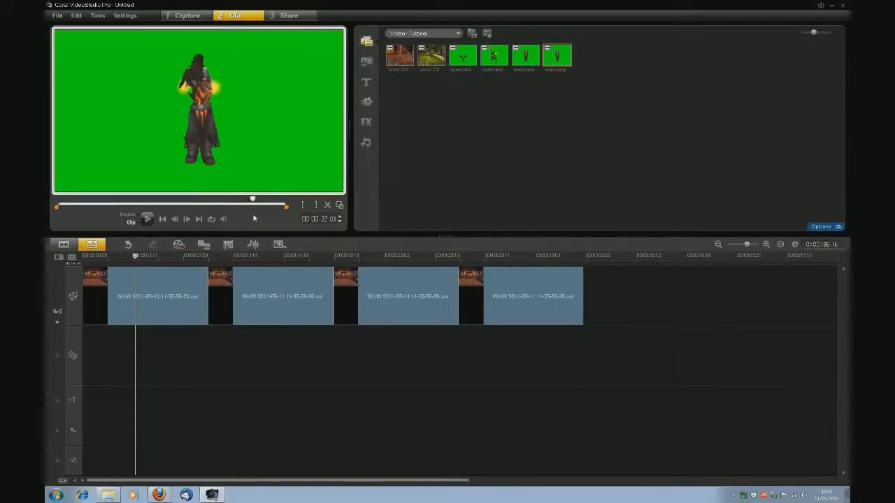
Place the last green-screen clip at the start of the overlay track, fit it to the screen and keep its aspect ratio.
left_click_drag(549, 62, 256, 356)
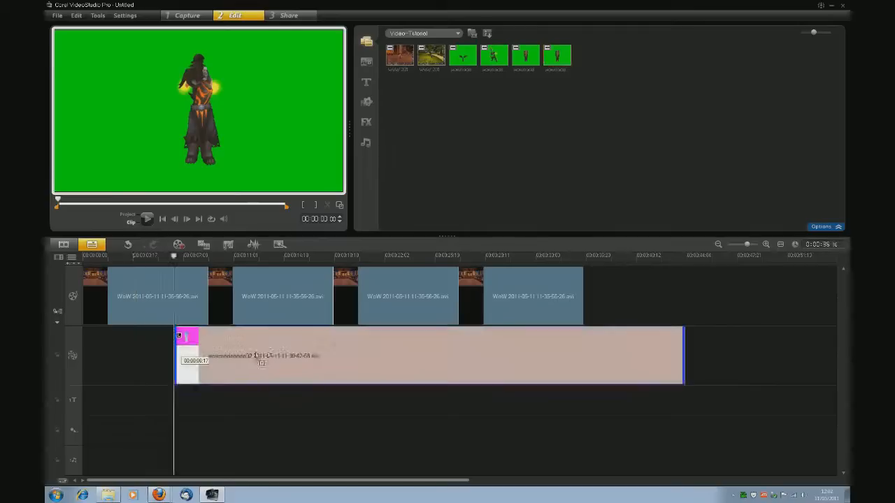
left_click_drag(179, 362, 75, 302)
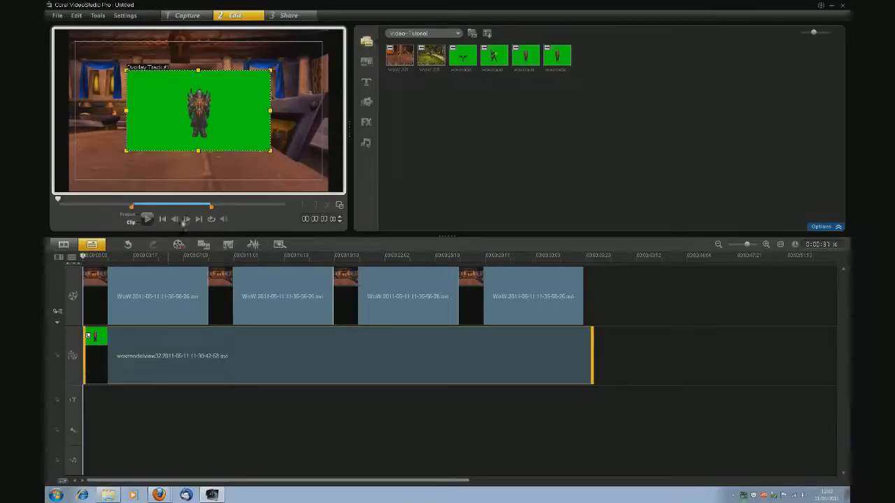
right_click(229, 130)
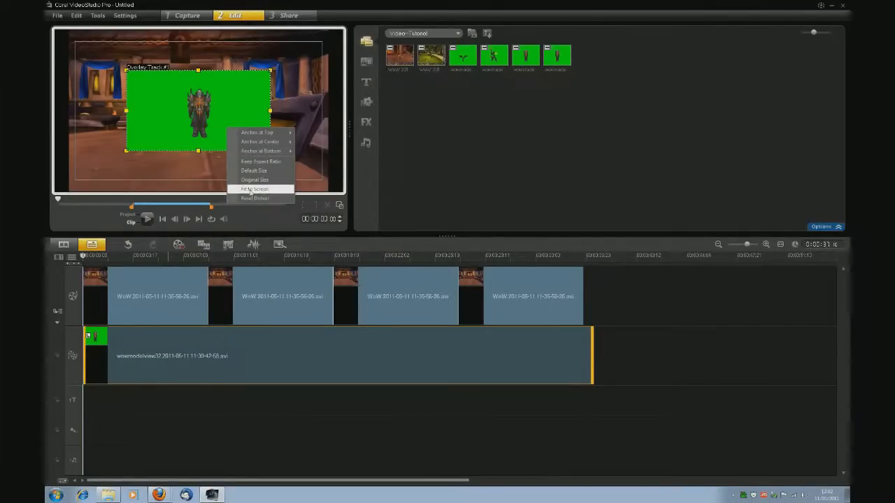
left_click(250, 189)
right_click(250, 152)
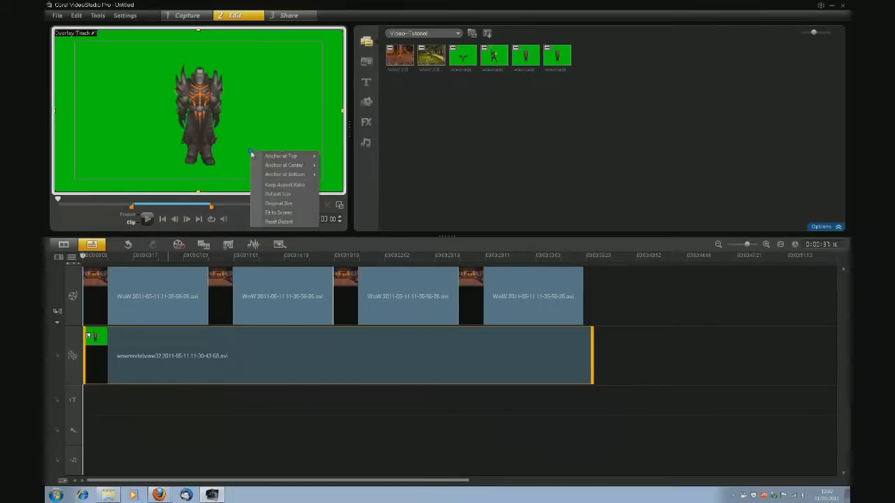
left_click(275, 185)
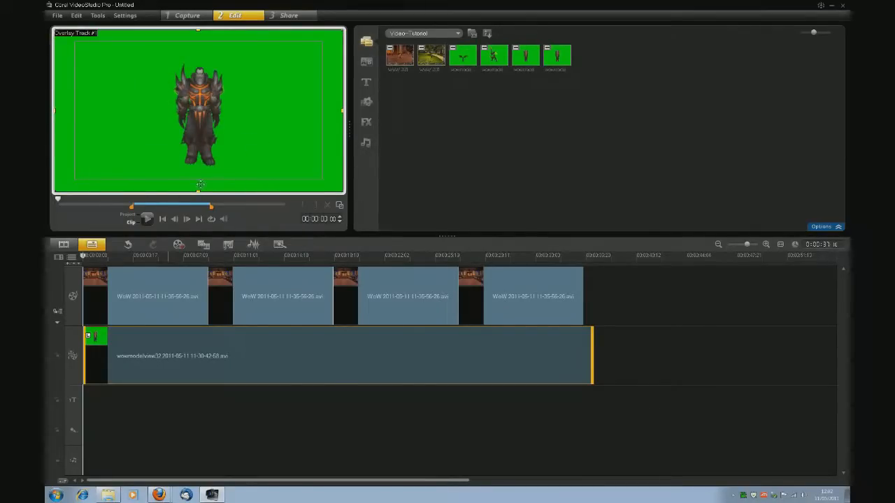
Apply the Chroma Key overlay option to remove the clip's green background, and reposition the character in front of the hall steps.
left_click(365, 121)
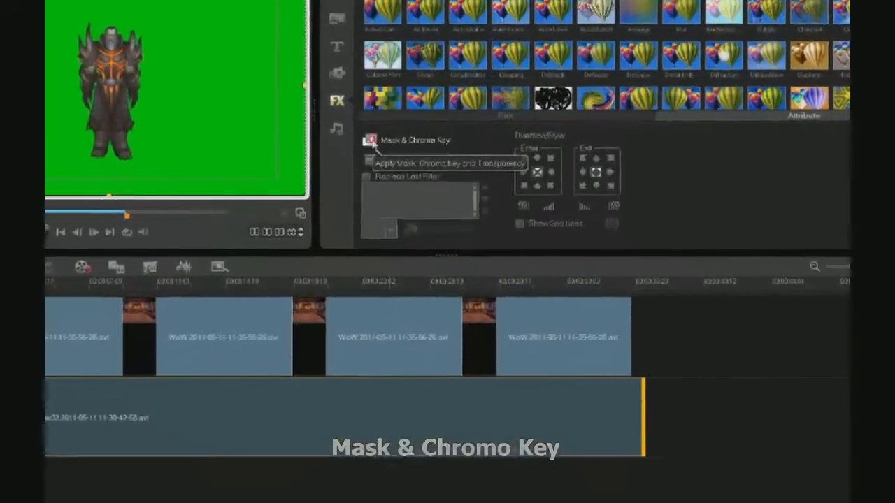
left_click(370, 141)
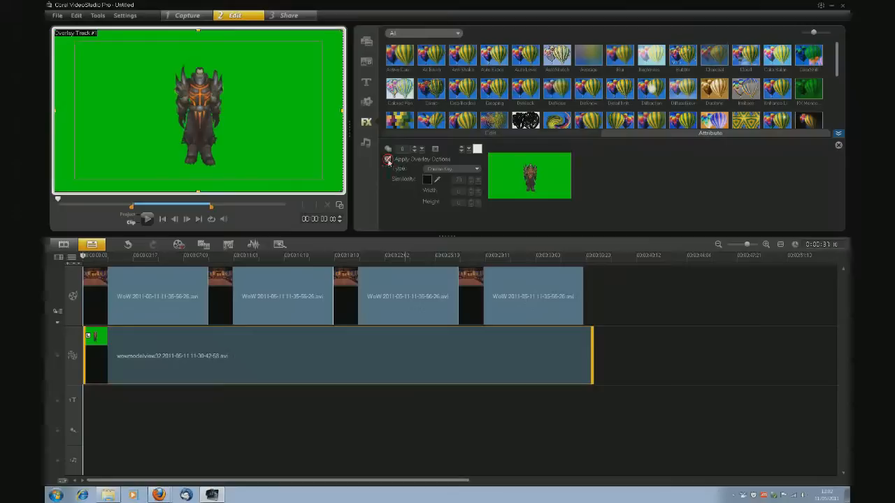
left_click(378, 189)
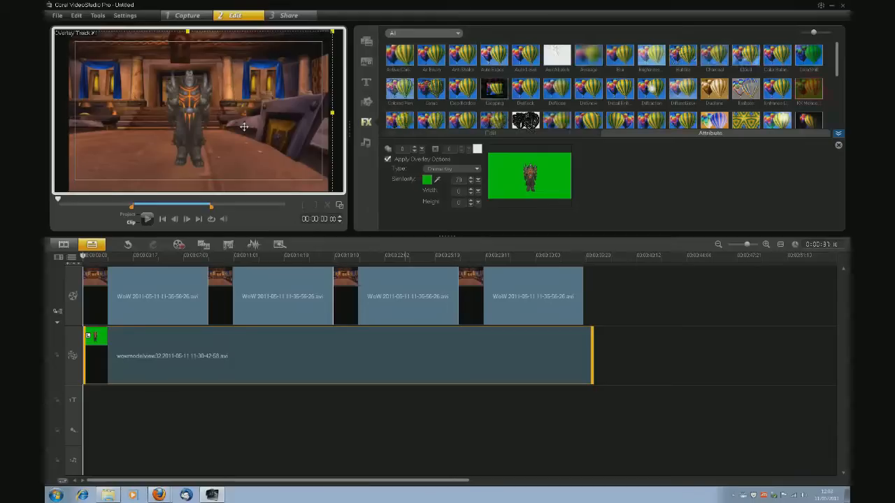
mouse_move(239, 127)
left_mouse_down()
mouse_move(246, 120)
mouse_move(230, 123)
left_mouse_up()
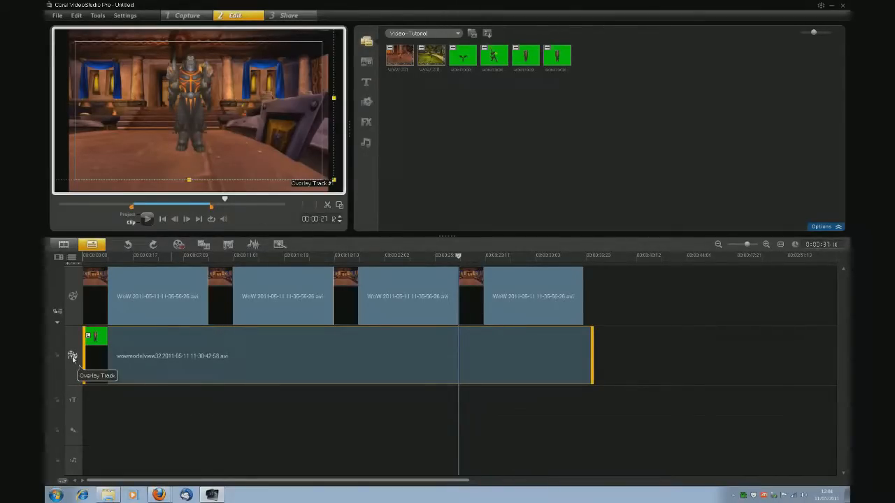
Add Overlay Track #2 to the timeline through the Track Manager.
right_click(73, 357)
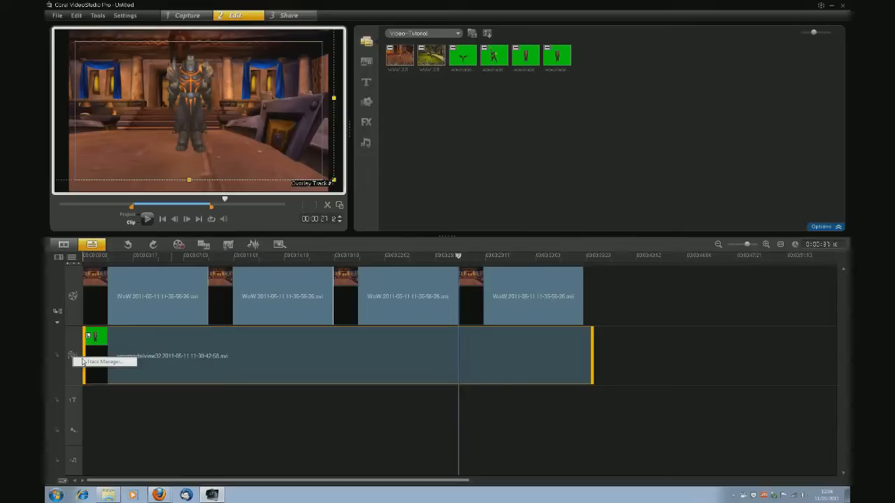
left_click(91, 361)
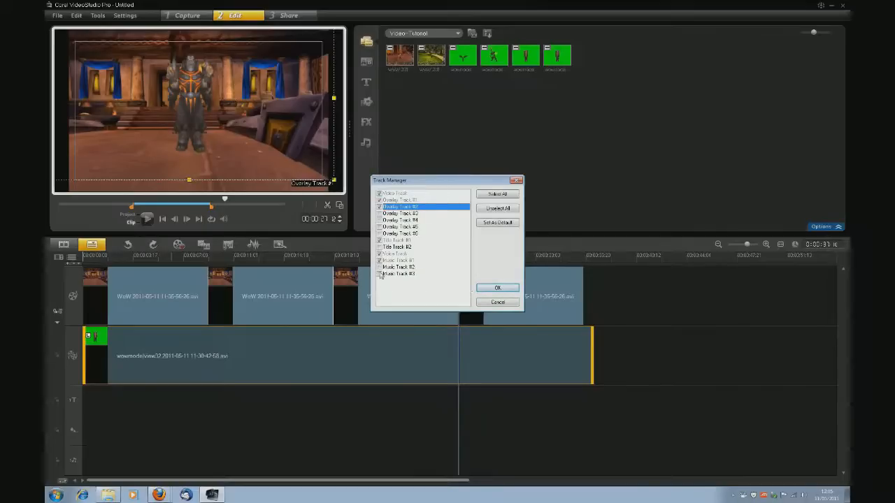
left_click(497, 288)
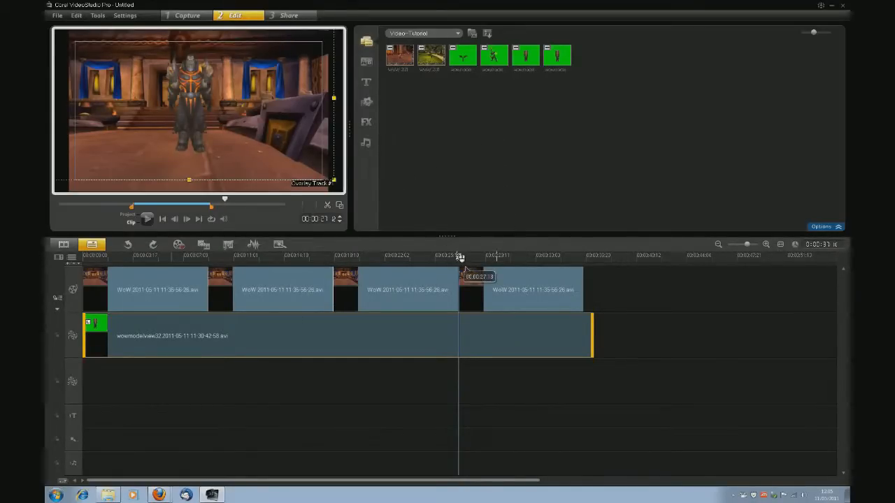
Play the composite from near the start and split the overlay clip at about 12 seconds on the timeline.
left_click_drag(461, 256, 94, 257)
key("space")
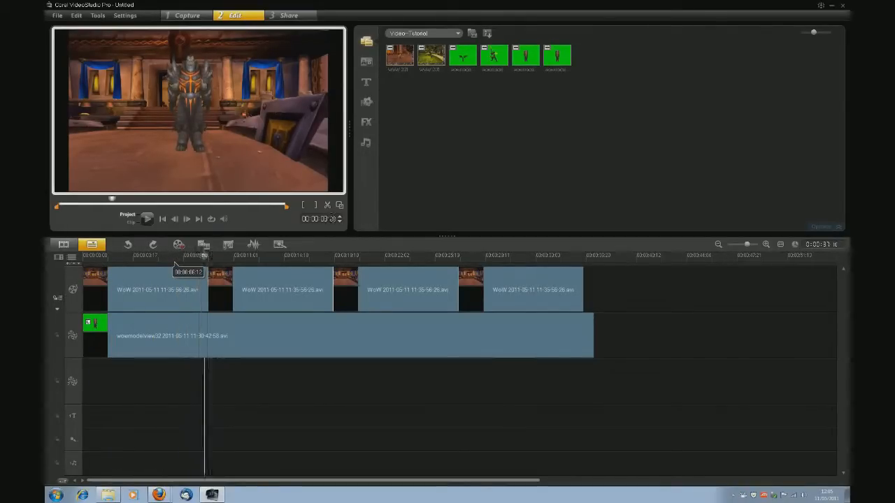
left_click_drag(257, 259, 248, 264)
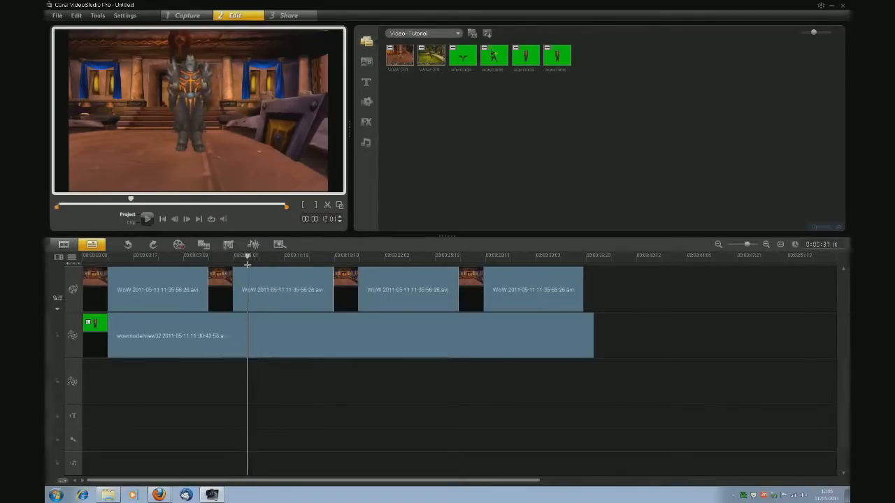
left_click(259, 334)
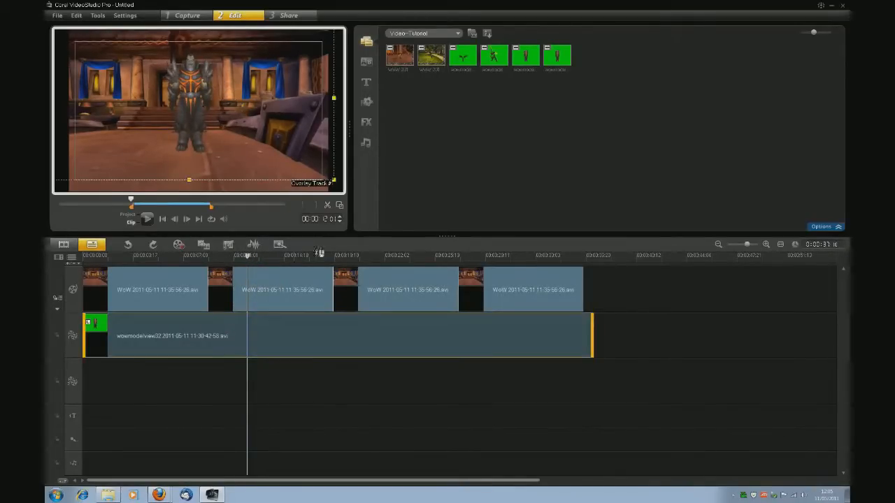
left_click(328, 206)
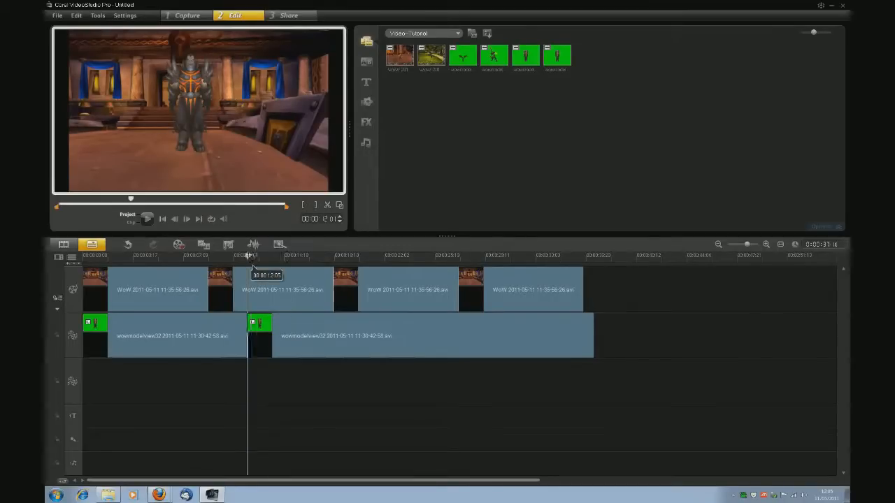
Play on from the cut and split the rest of the overlay clip at about 14 seconds on the timeline.
key("space")
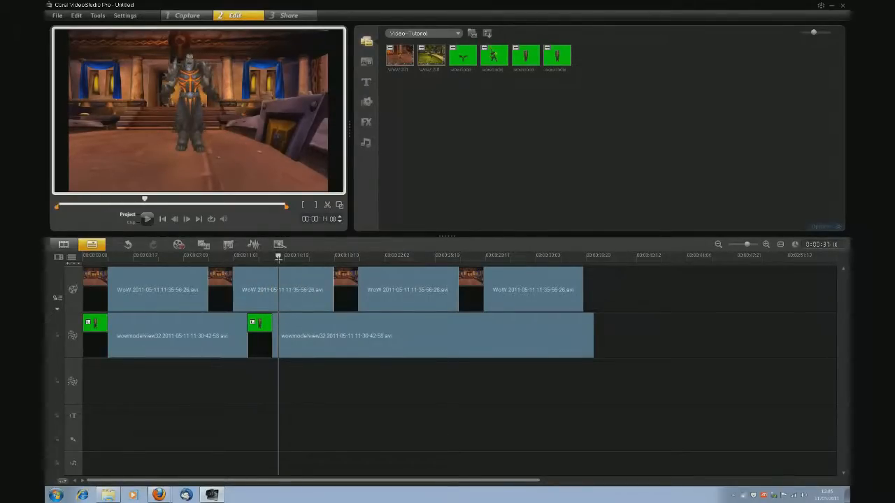
left_click(278, 259)
left_click(276, 328)
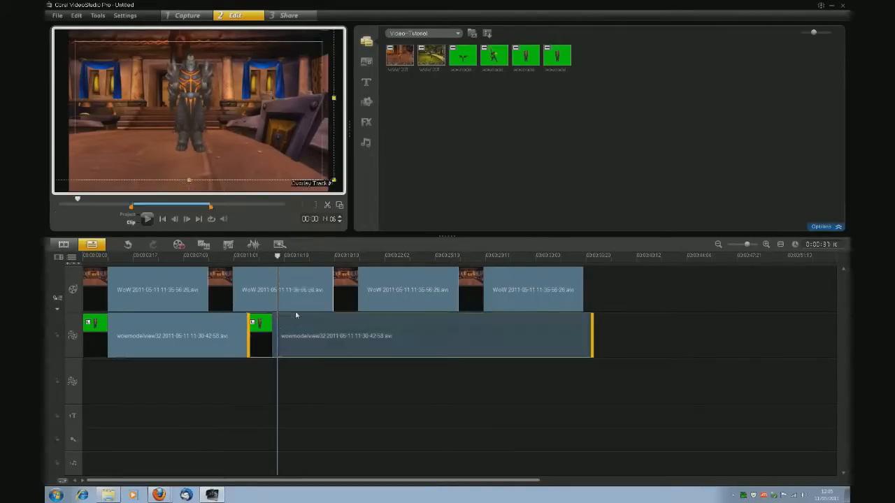
left_click(326, 204)
Move along the composite to about 18 seconds on the timeline and split the rest of the overlay clip there.
left_click_drag(277, 257, 320, 256)
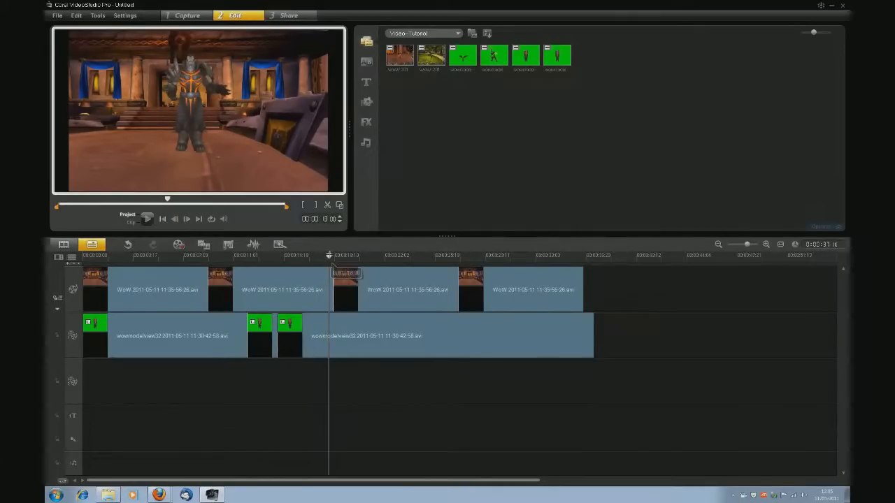
left_click_drag(330, 257, 336, 258)
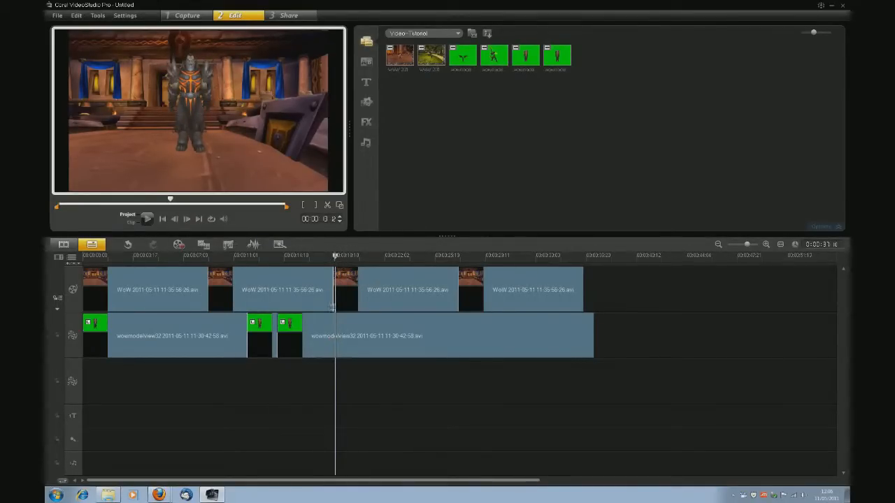
left_click(334, 334)
left_click(327, 206)
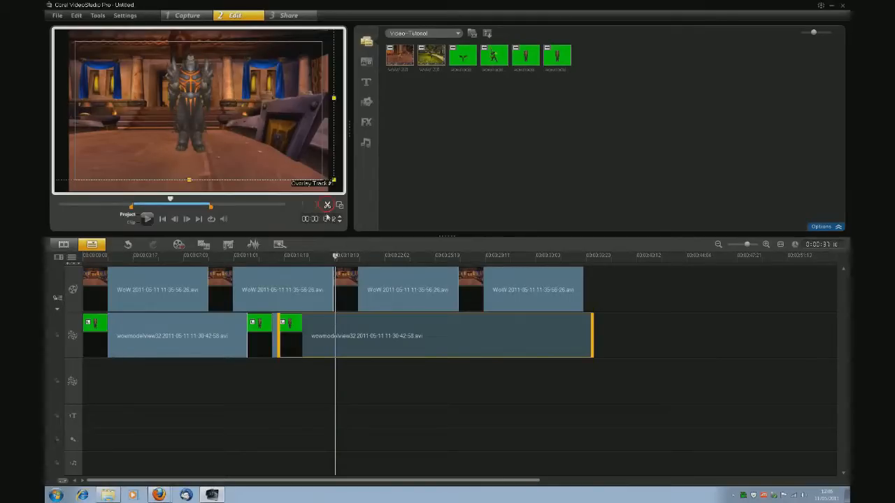
Shift the short overlay clip that starts at about 12 seconds slightly later, leaving space after the long first clip.
left_click(312, 330)
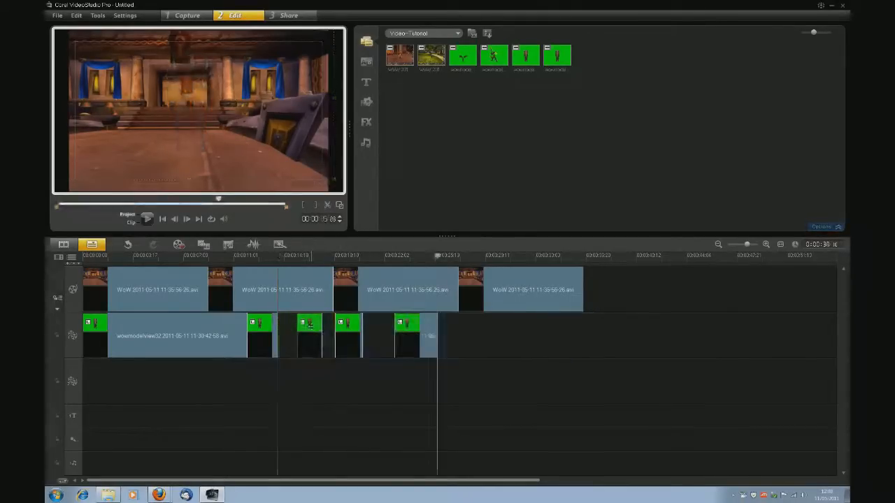
left_click(310, 334)
right_click(312, 329)
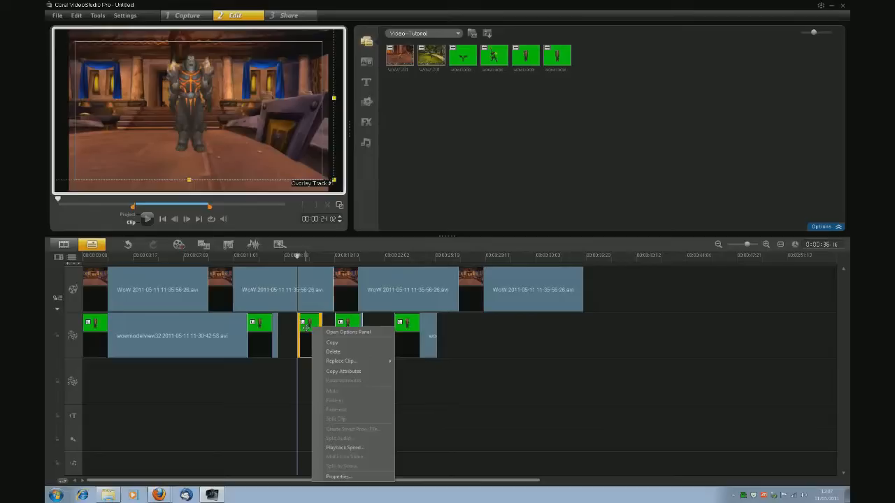
left_click(258, 327)
left_click_drag(258, 327, 267, 327)
Move the long first overlay clip to Overlay Track #2 at about 26 seconds and place a copy at the start of Overlay Track #1.
left_click(190, 340)
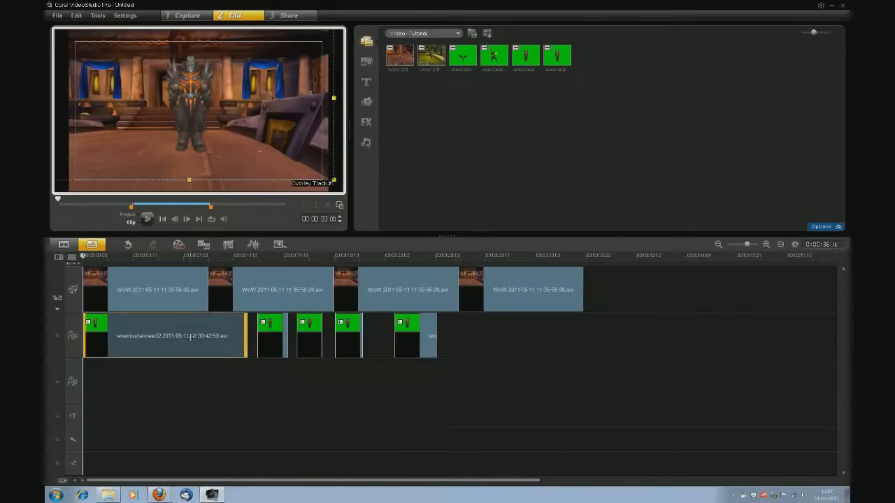
left_click_drag(190, 337, 547, 397)
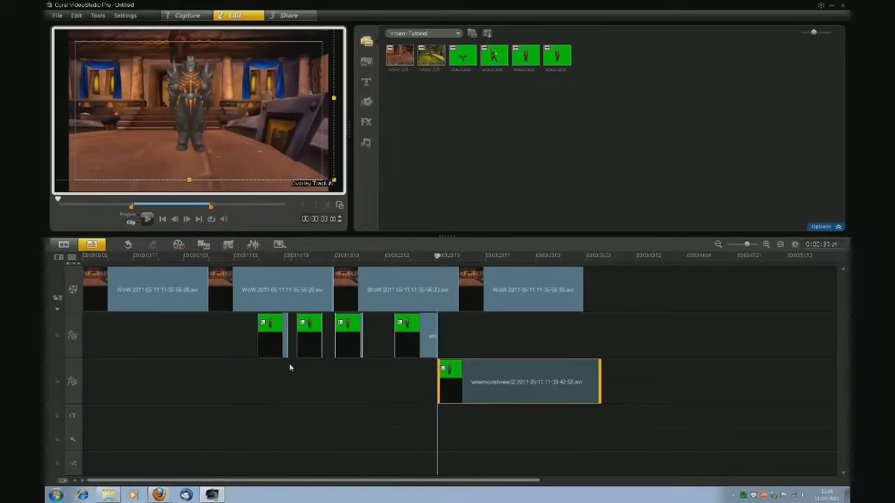
right_click(487, 390)
left_click(506, 246)
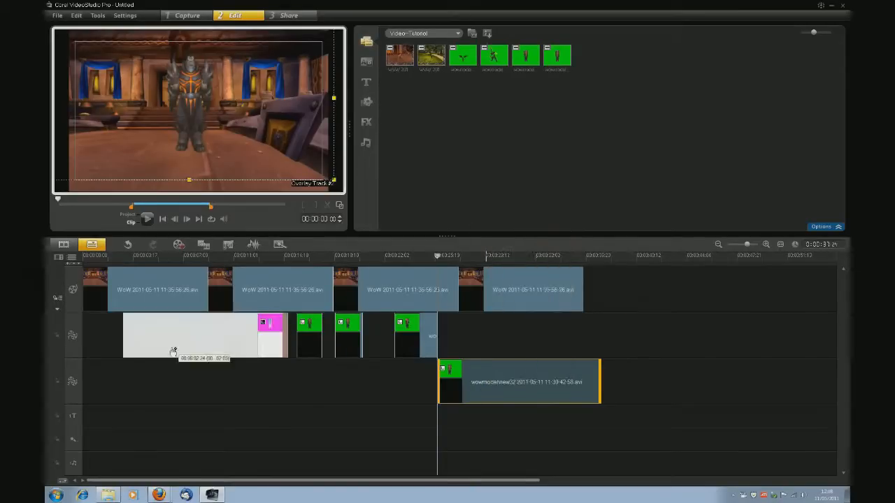
left_click(184, 378)
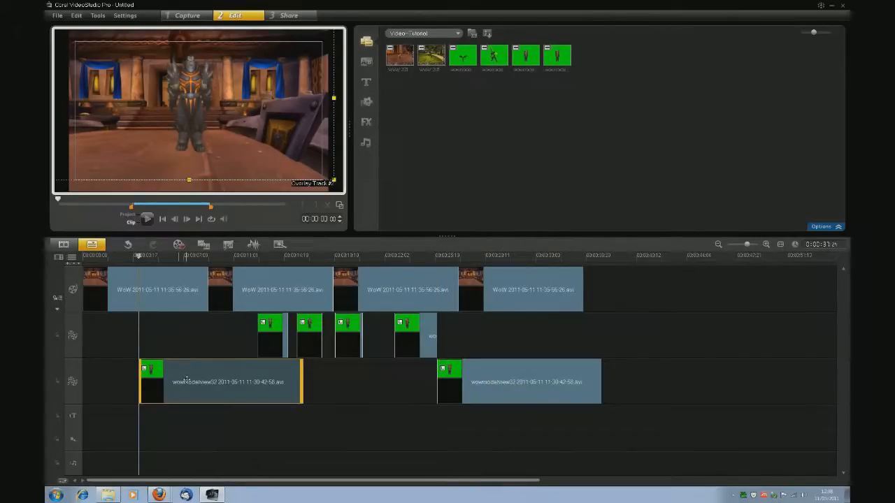
left_click_drag(187, 379, 135, 351)
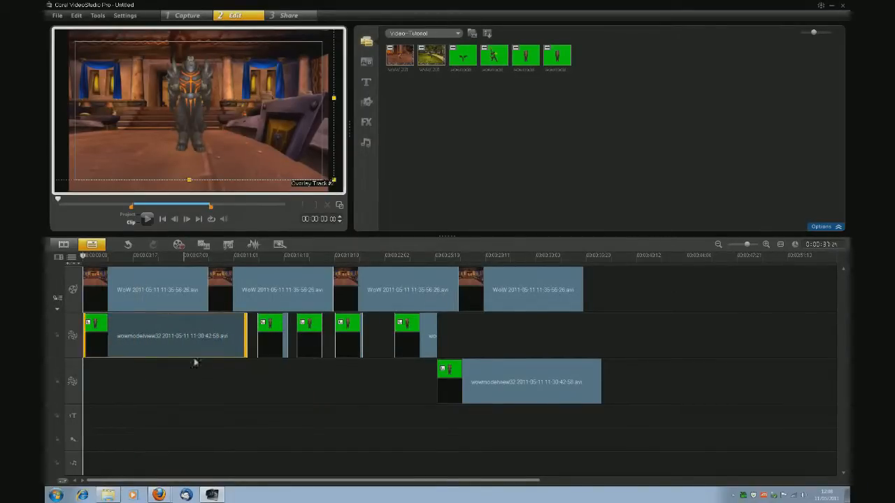
Split the copied clip less than a second after its start and move the longer remainder to Overlay Track #2.
left_click(92, 257)
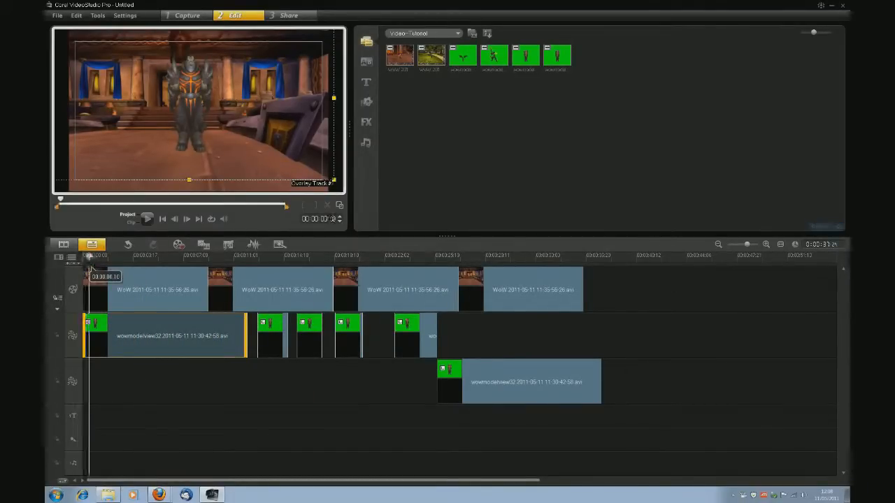
left_click_drag(94, 260, 91, 260)
left_click(115, 333)
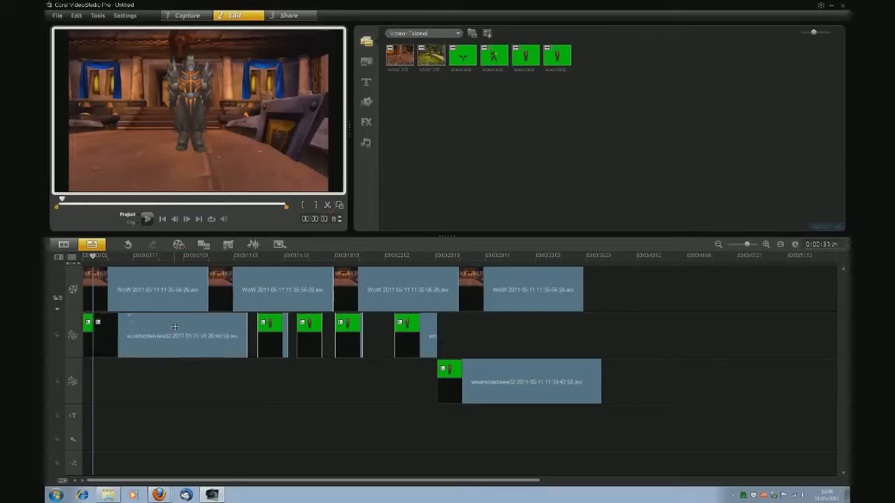
left_click_drag(178, 334, 305, 401)
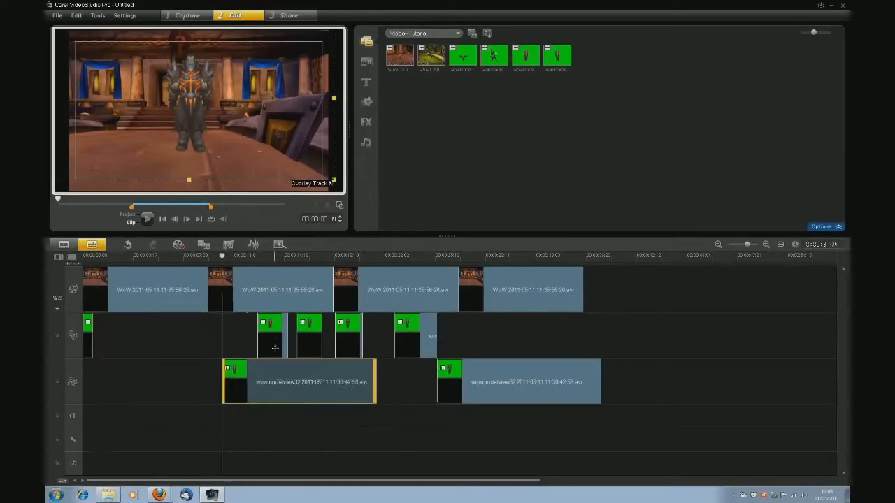
Copy the short overlay clip at about 13 seconds and place the copy directly after the opening piece on Overlay Track #1.
left_click(275, 344)
right_click(275, 344)
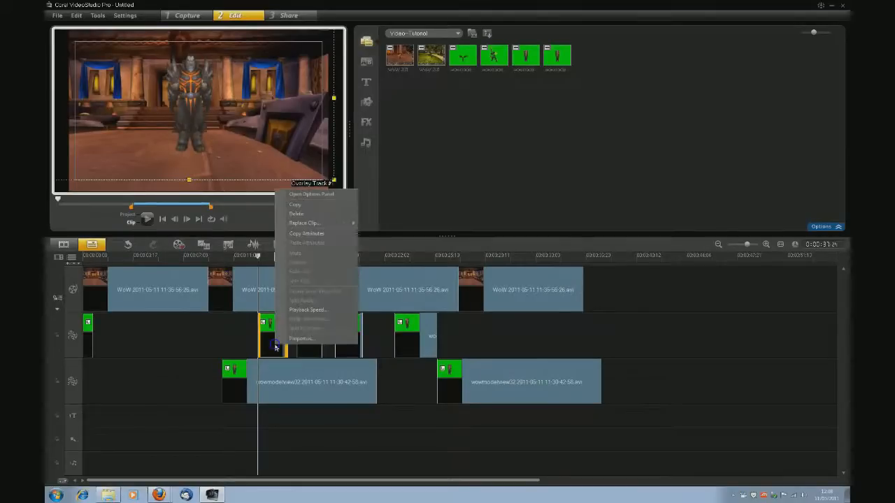
left_click(297, 207)
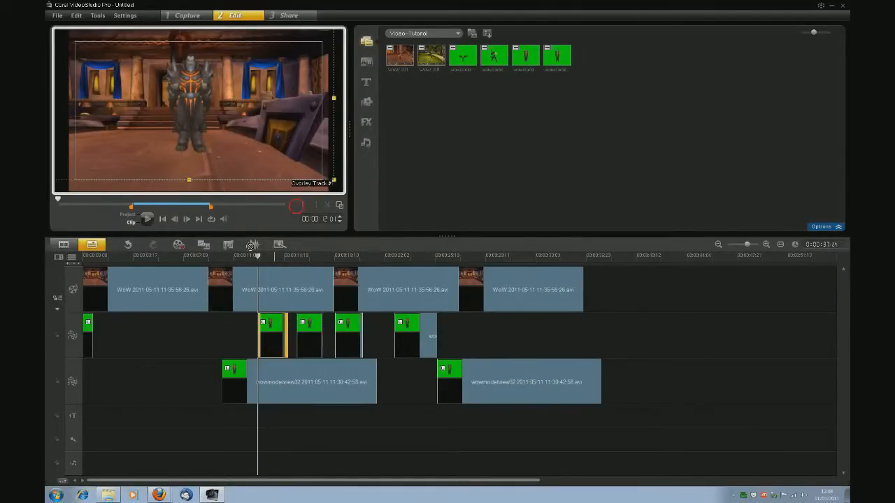
left_click(129, 330)
left_click_drag(129, 330, 116, 333)
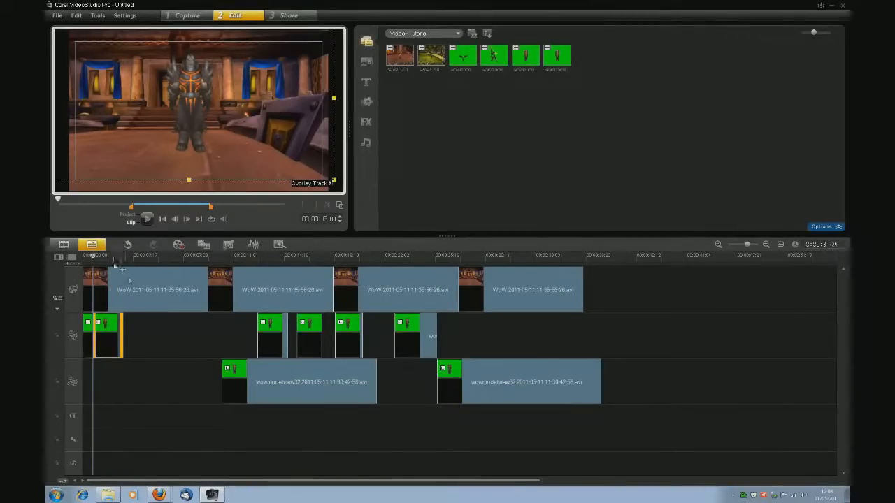
Align the Overlay Track #2 remainder with the pasted clip's end, split it at about 3:20, and move the short piece up to Overlay Track #1.
left_click(252, 382)
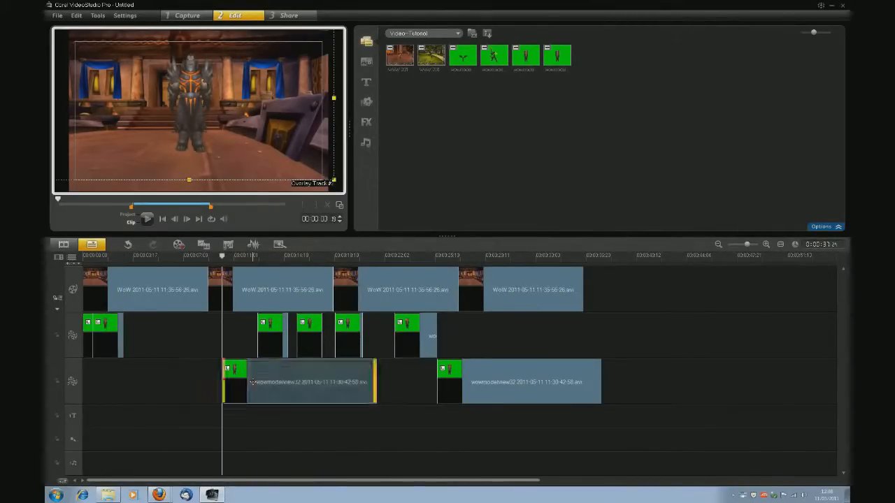
left_click_drag(252, 382, 159, 387)
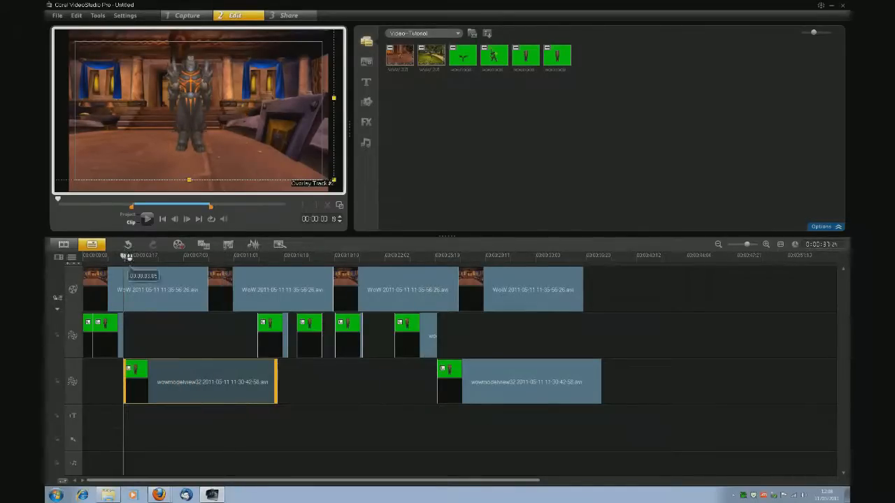
left_click(135, 256)
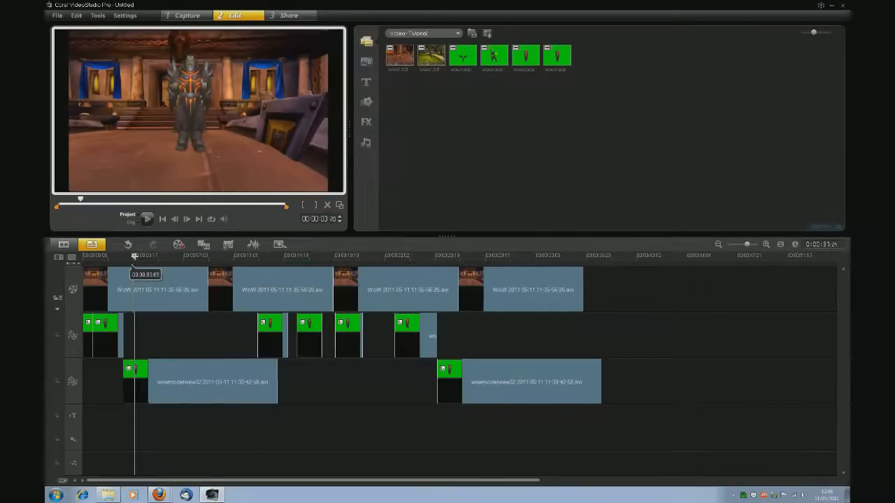
left_click(140, 376)
left_click(327, 207)
left_click_drag(129, 379, 133, 348)
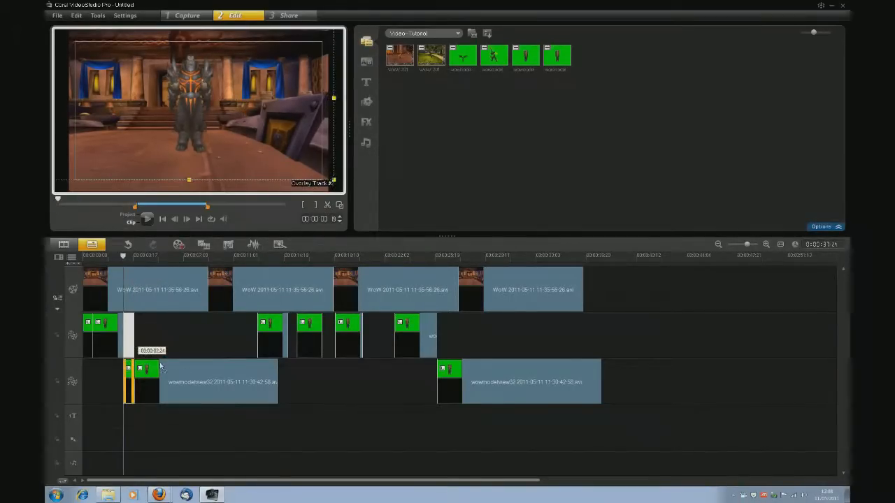
Move the long remainder from Overlay Track #2 to Overlay Track #1, behind the last cut part at about 27 seconds.
left_click_drag(196, 380, 297, 396)
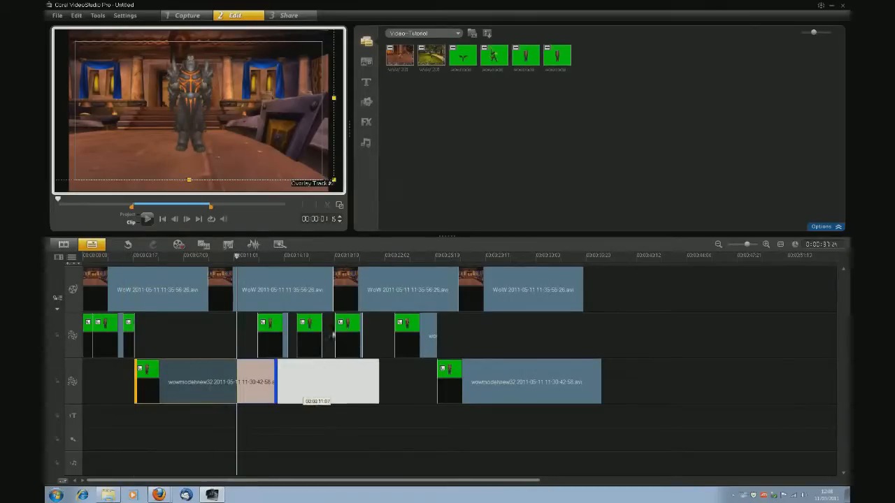
left_click_drag(332, 334, 337, 328)
left_click(340, 325)
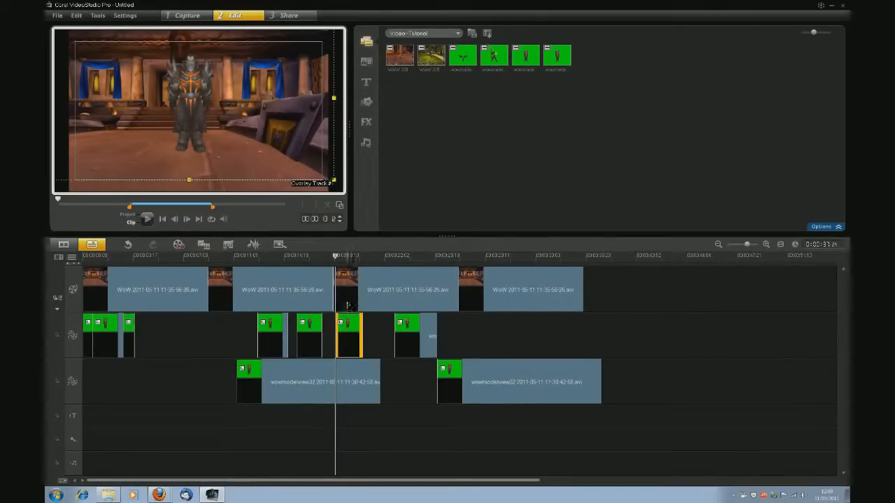
left_click_drag(318, 383, 400, 335)
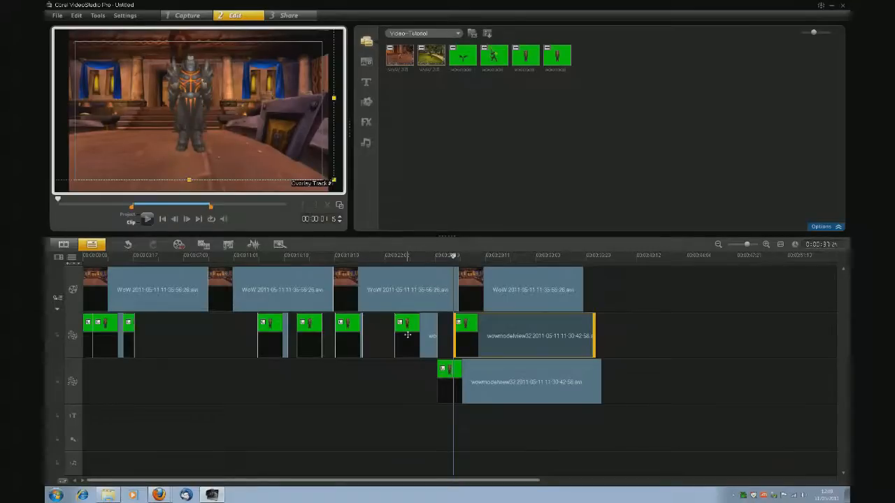
Copy the overlay part at about 23 seconds and insert it directly after the short piece ending at about 3:20.
left_click(407, 335)
right_click(407, 336)
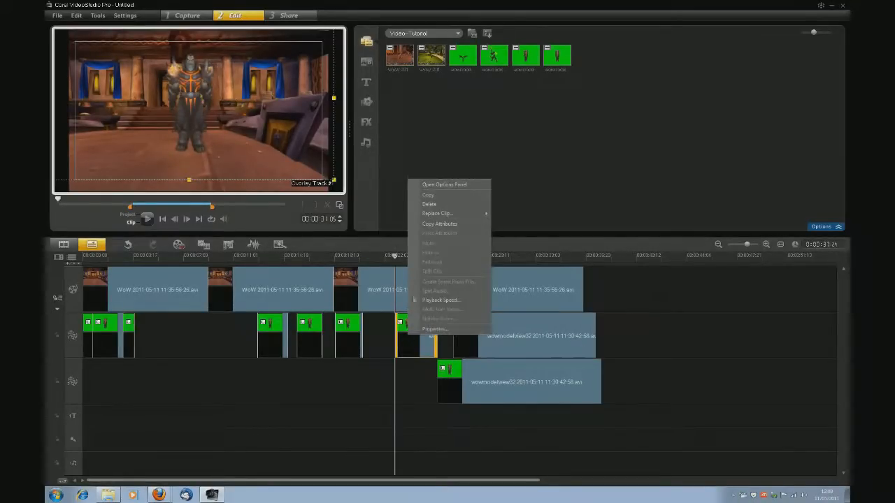
left_click(428, 195)
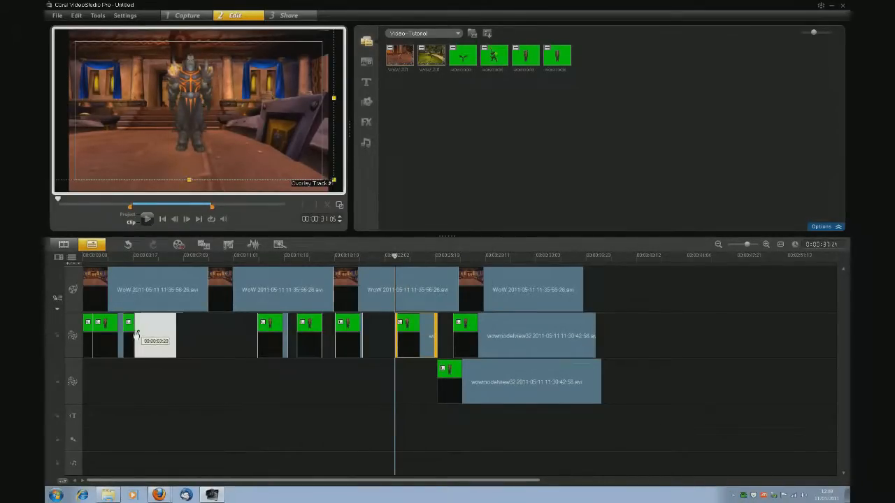
left_click(136, 335)
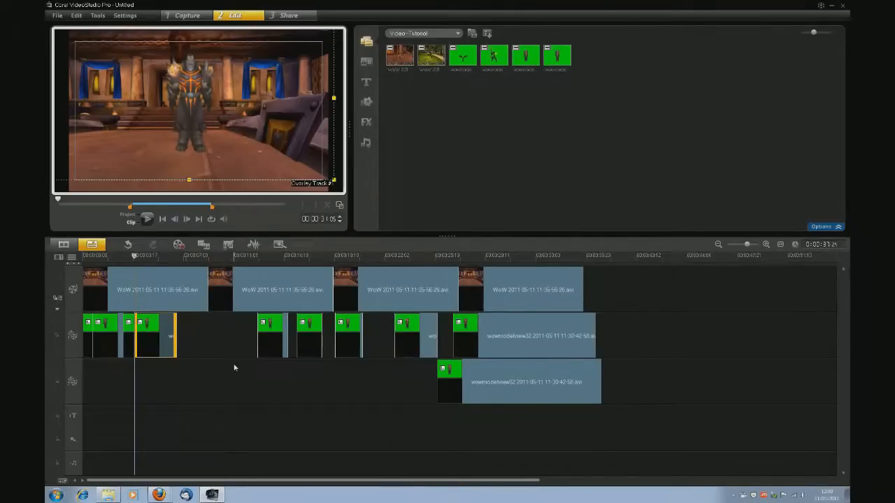
Add a copy of the short idle piece after the newly inserted part, and move the Overlay Track #2 clip to the end of Overlay Track #1.
right_click(131, 333)
left_click(157, 192)
left_click(180, 334)
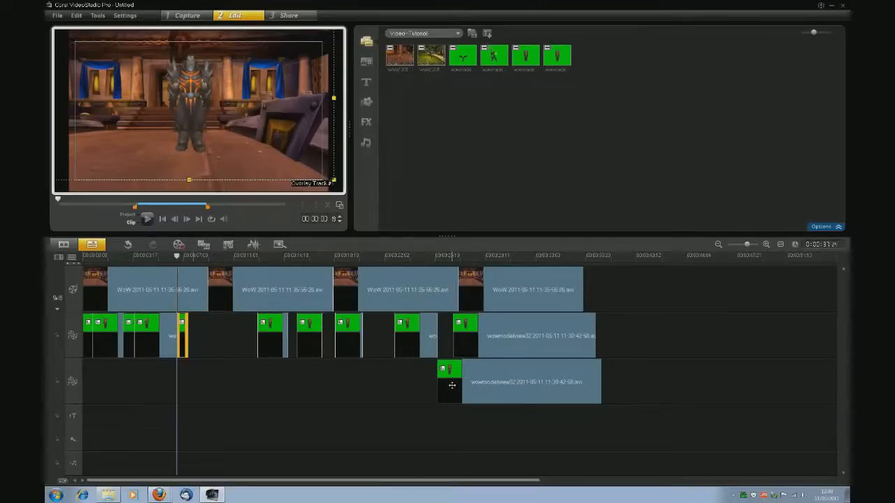
left_click_drag(482, 385, 659, 343)
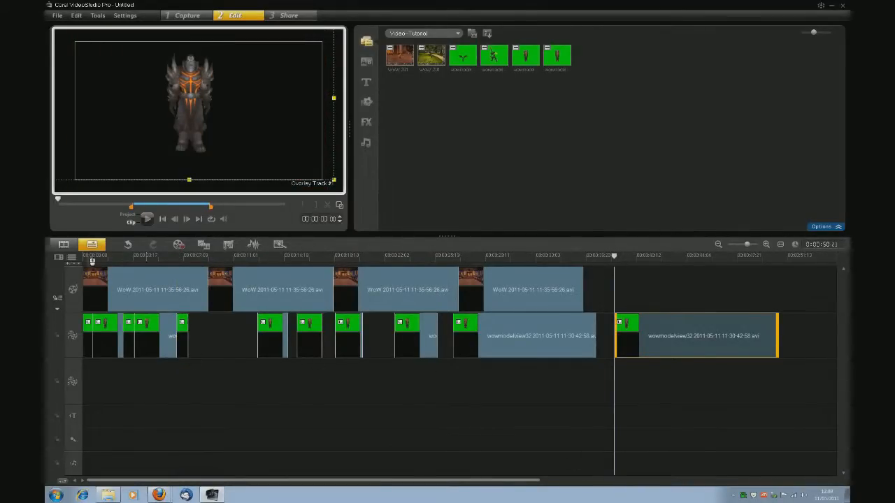
Play the assembled overlay sequence from near the start, then return to about 2 seconds.
left_click(90, 261)
key("space")
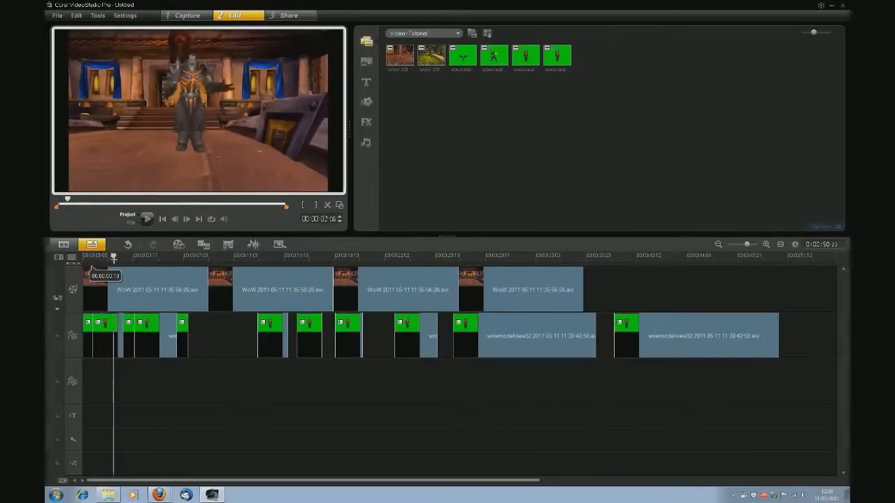
left_click_drag(159, 259, 114, 259)
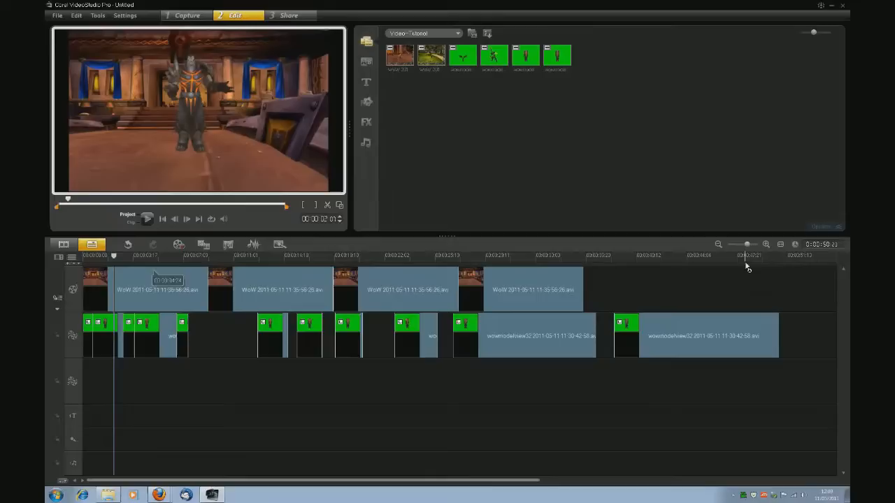
Shift the second overlay clip slightly earlier to overlap the opening piece and form a transition, and check the join and the gap behind it.
left_click(765, 244)
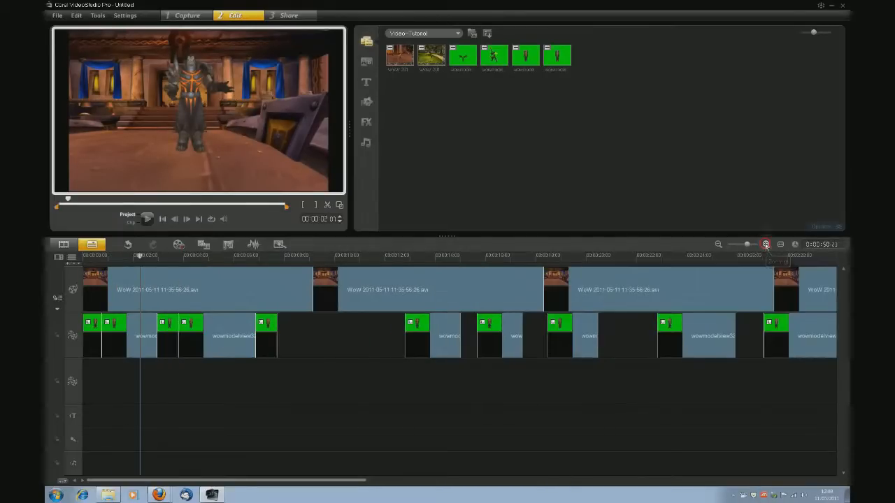
left_click(765, 244)
mouse_move(137, 477)
left_mouse_down()
mouse_move(160, 478)
mouse_move(137, 477)
left_mouse_up()
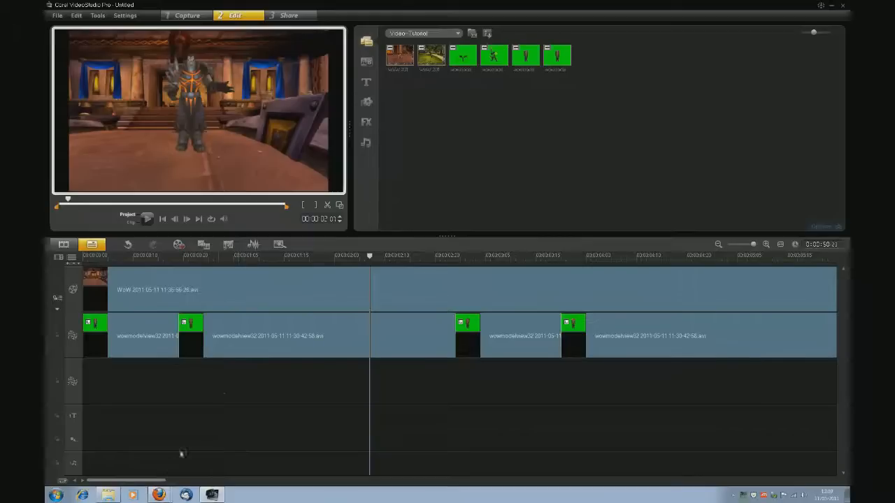
left_click(246, 342)
left_click_drag(239, 357, 236, 358)
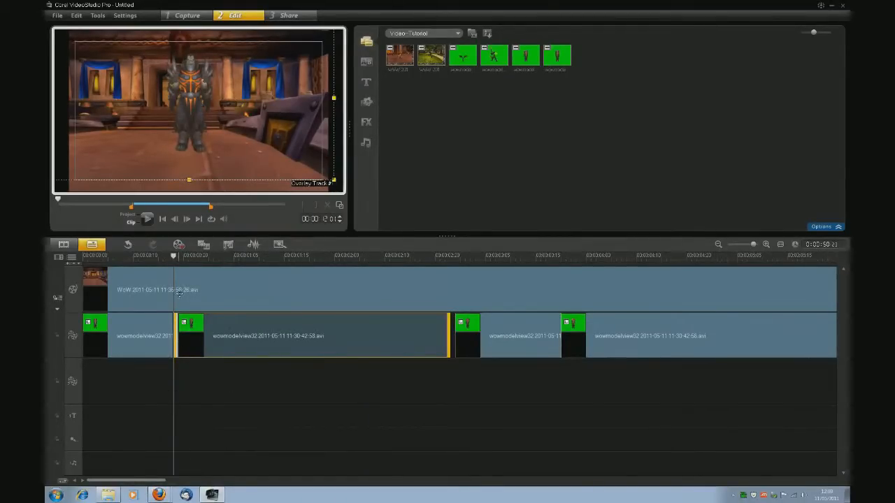
left_click(765, 245)
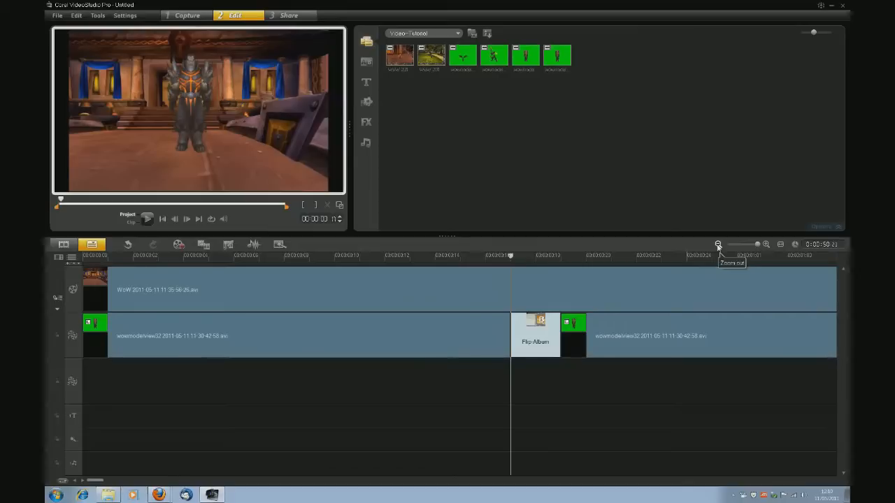
left_click(718, 245)
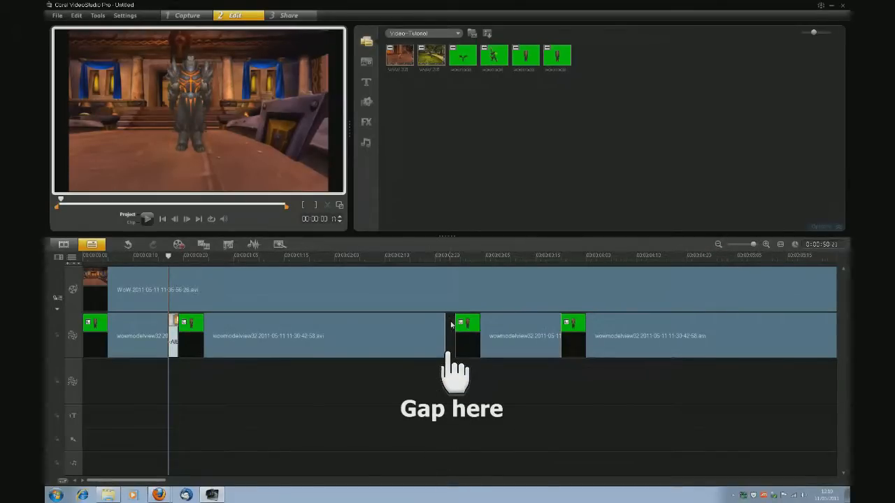
Move the second overlay clip back against the third clip, closing the gap and removing the transition with the opening piece.
left_click(718, 246)
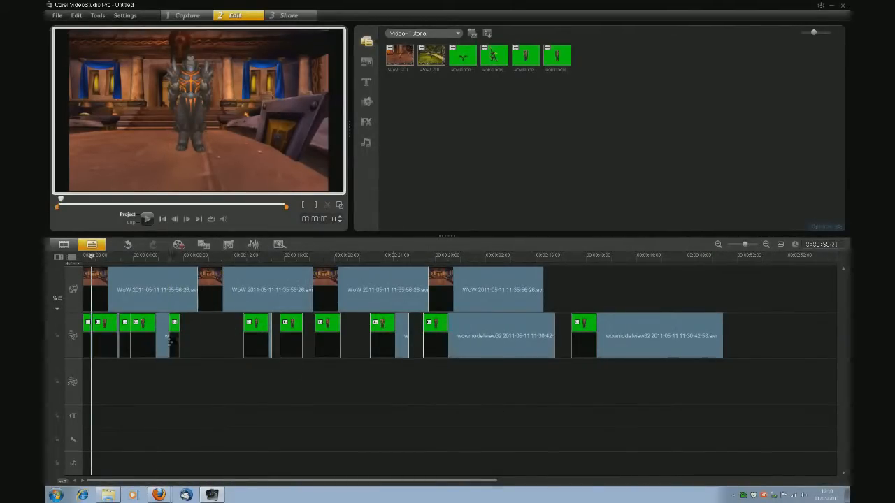
mouse_move(92, 257)
left_mouse_down()
mouse_move(144, 269)
mouse_move(99, 273)
left_mouse_up()
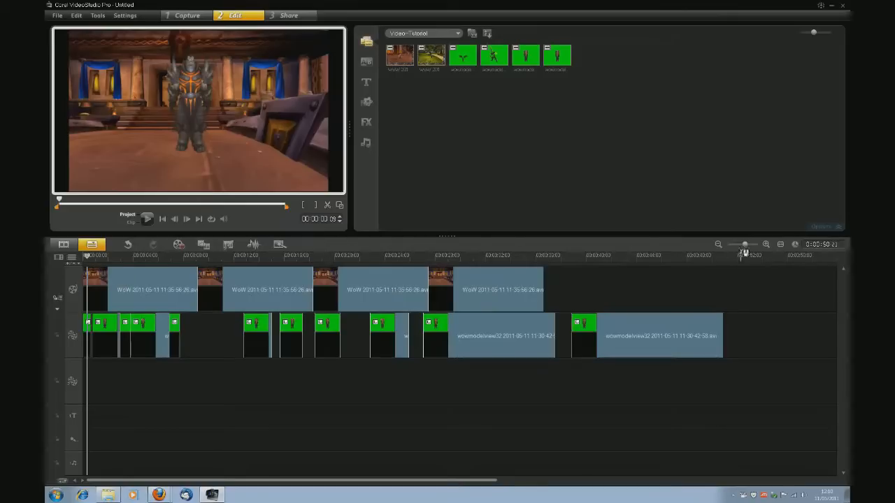
left_click(766, 244)
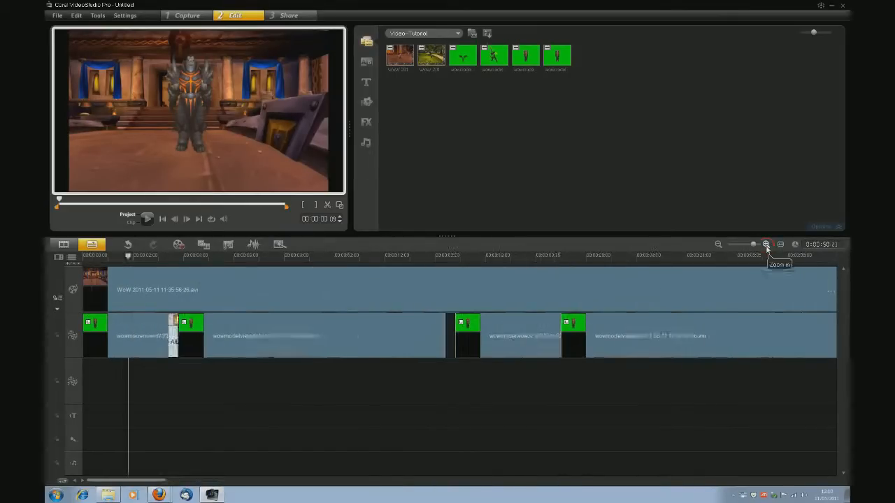
left_click(323, 342)
left_click_drag(323, 342, 318, 363)
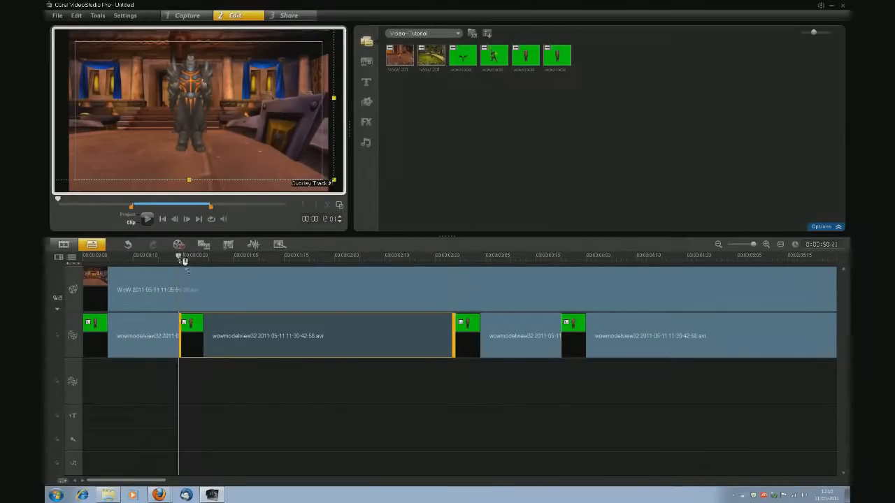
Scrub through the joined overlay parts from the start of the second clip to about 7 seconds.
left_click(719, 244)
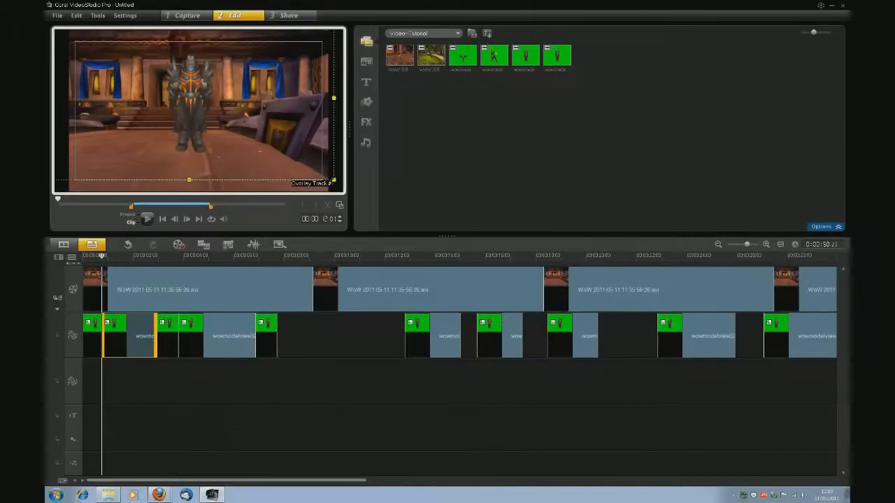
left_click(108, 256)
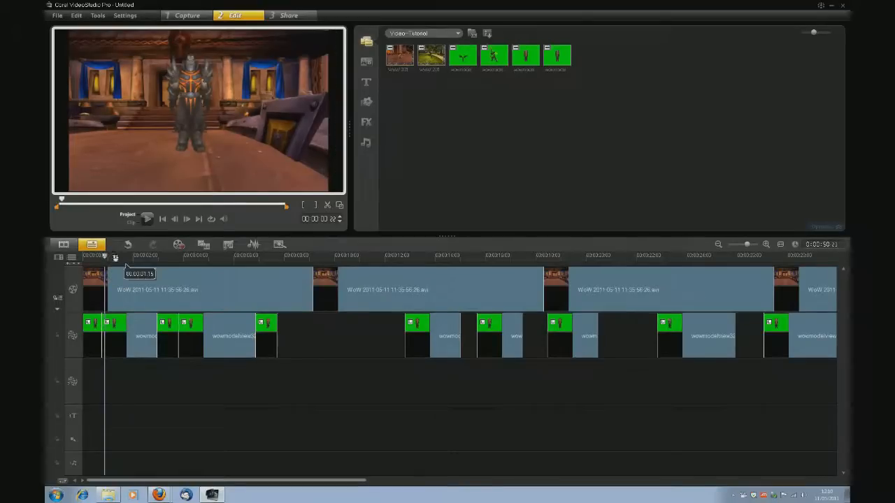
left_click_drag(105, 257, 262, 269)
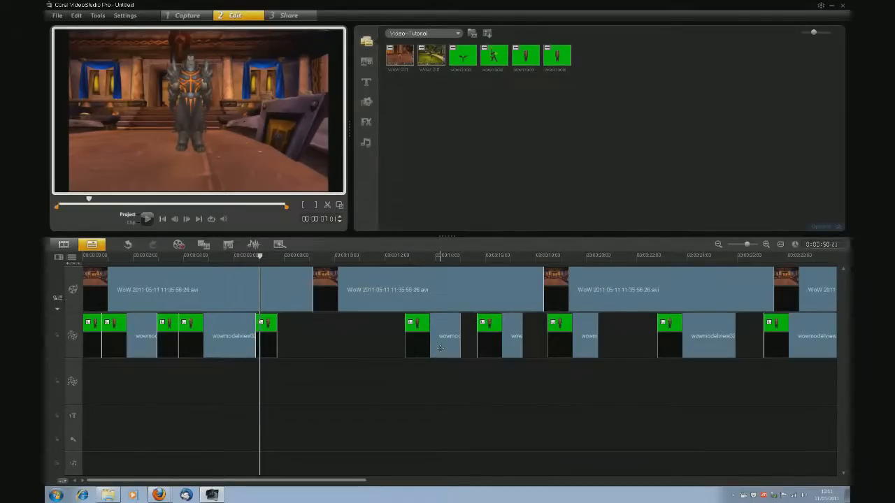
Move the overlay part at about 13 seconds onto the second overlay track, and place the following part directly after the short piece at 7:18.
left_click_drag(440, 348, 587, 396)
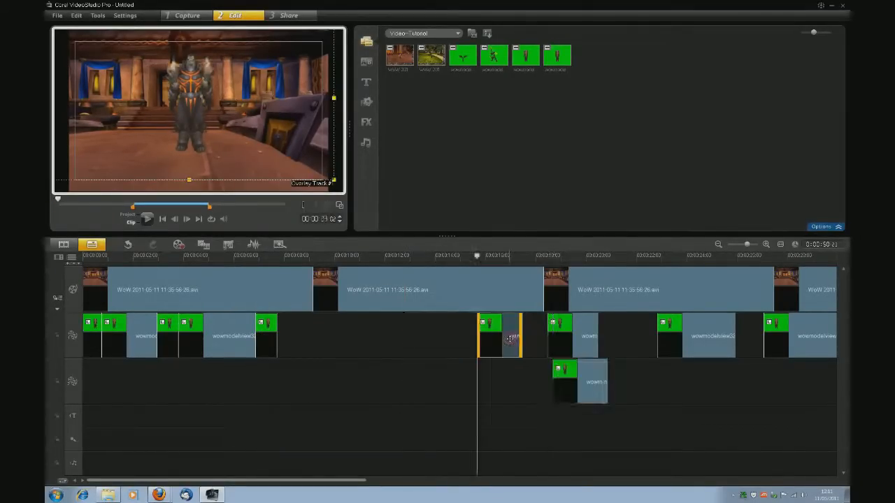
left_click_drag(510, 338, 315, 341)
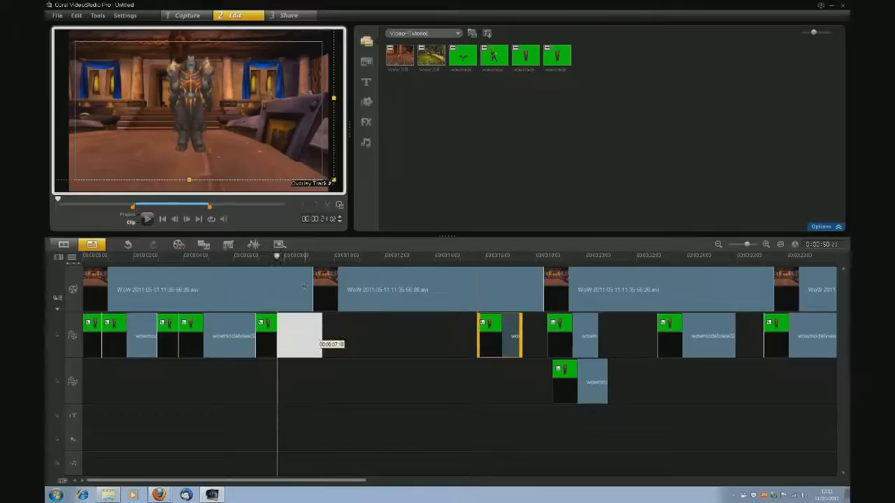
left_click_drag(278, 256, 316, 256)
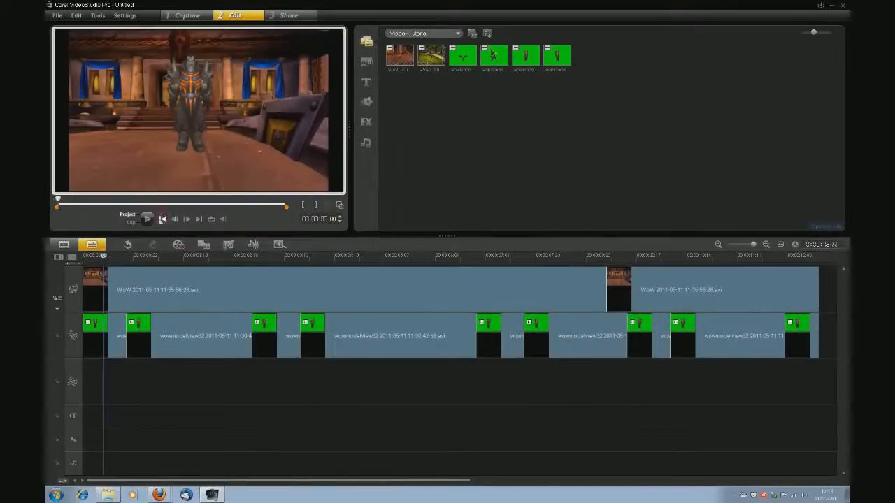
Play back the assembled project and start creating a custom video file.
left_click(149, 218)
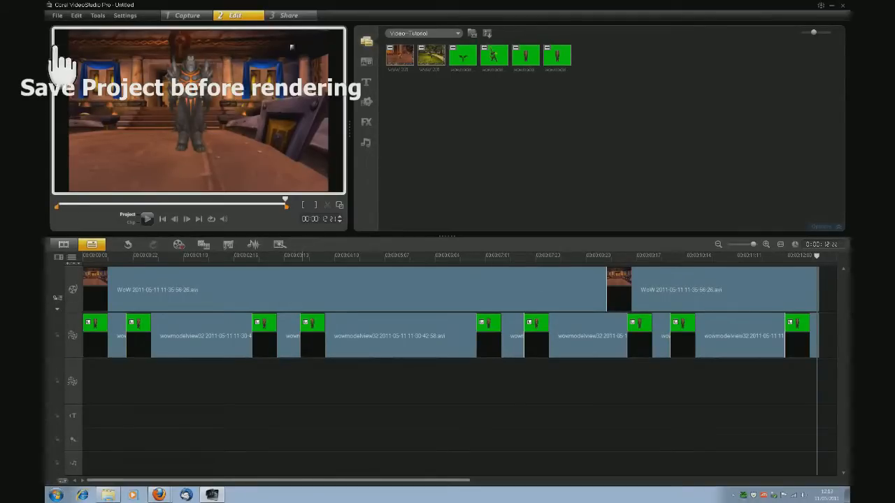
left_click(279, 18)
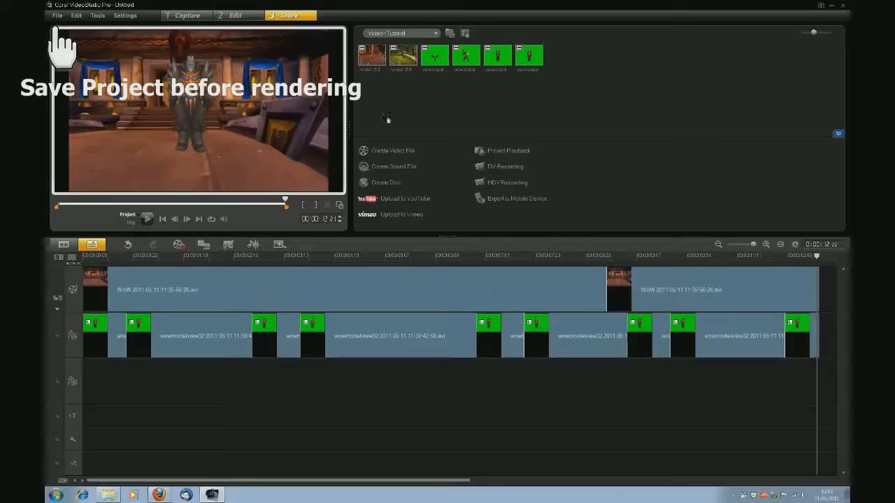
left_click(362, 153)
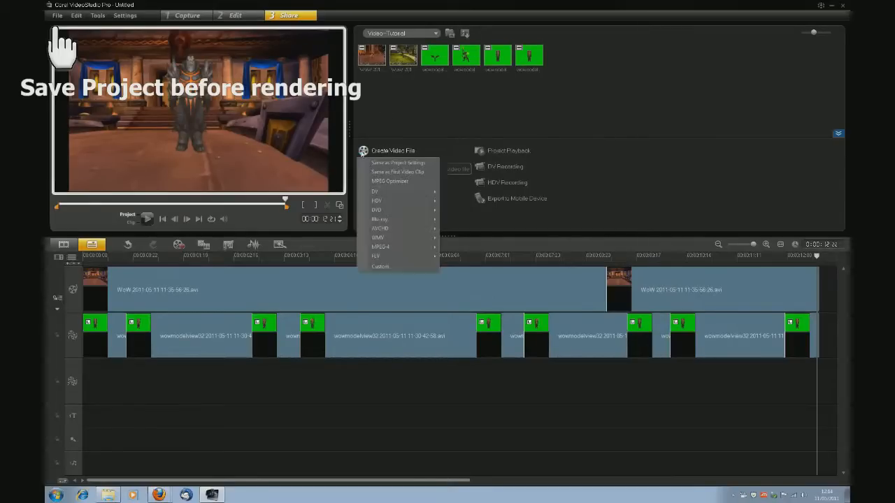
left_click(385, 270)
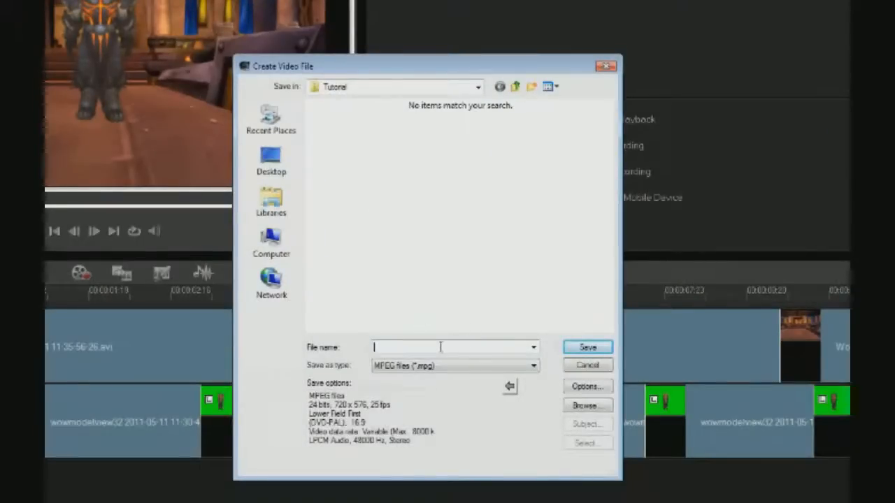
Set the output format to MPEG-4 Files and the video compression type to H.264 MAIN.
left_click(532, 367)
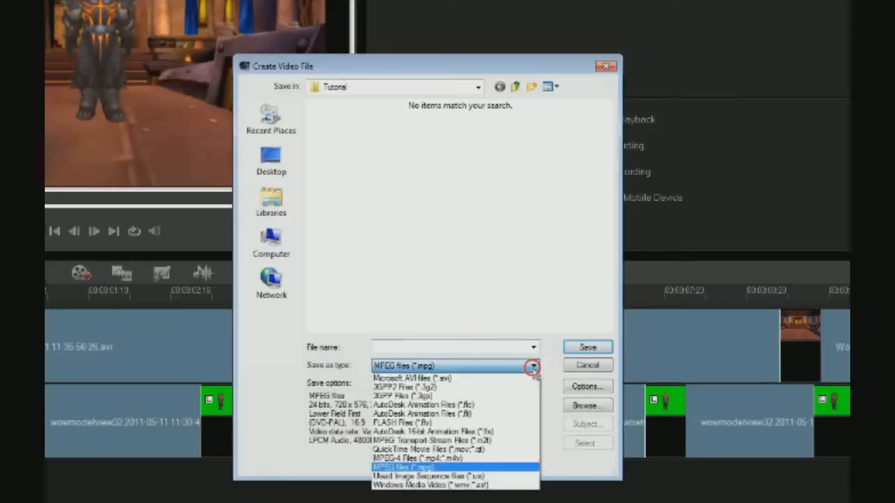
left_click(480, 458)
left_click(586, 386)
left_click(440, 167)
left_click(428, 200)
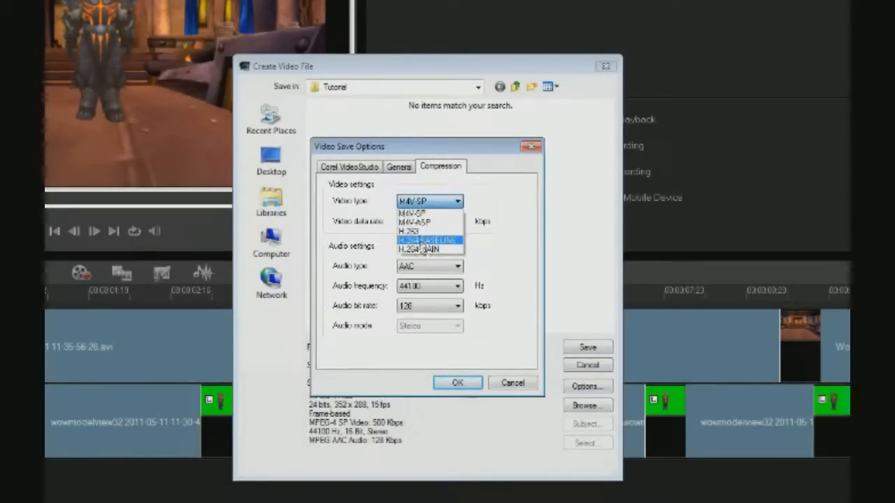
left_click(417, 244)
Set the output to a 1280 x 720 frame size, 25 frames/sec and Video Only, and accept the save options.
left_click(400, 167)
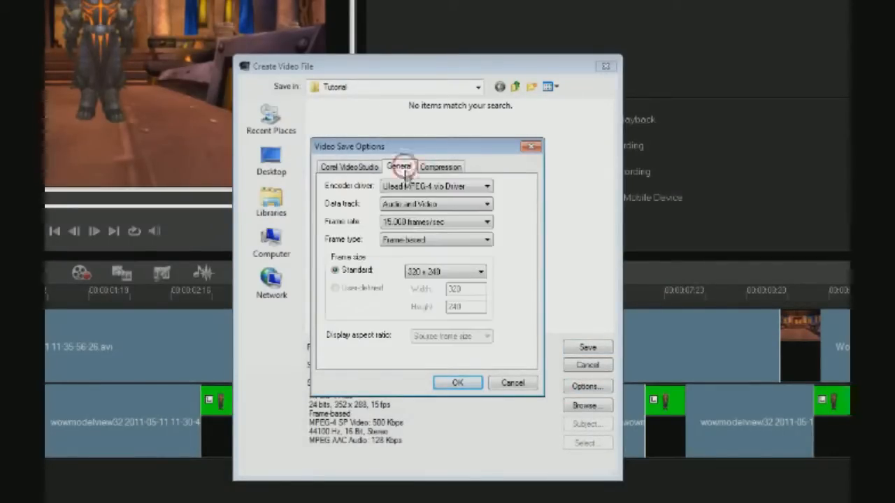
left_click(422, 271)
left_click(421, 328)
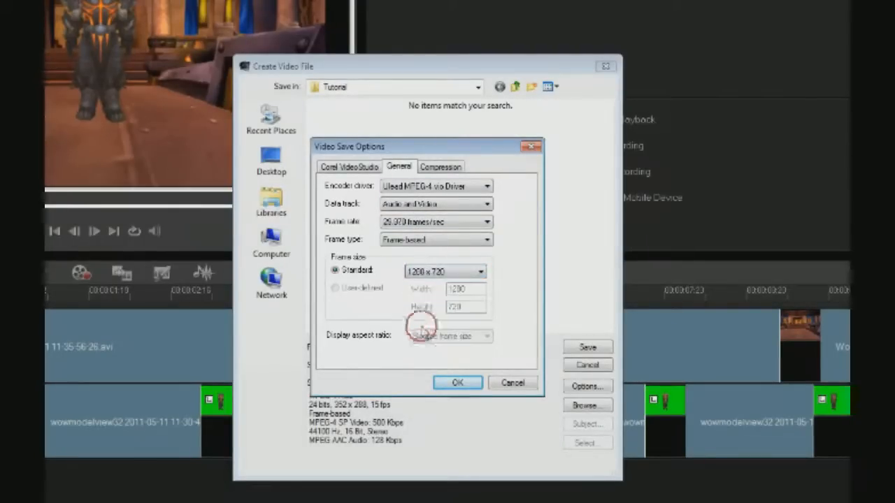
left_click(423, 222)
left_click(419, 240)
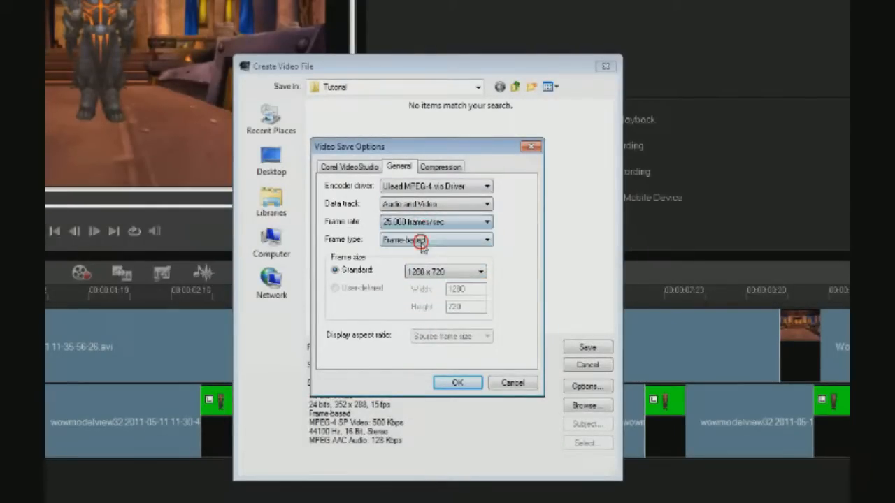
left_click(402, 205)
left_click(404, 220)
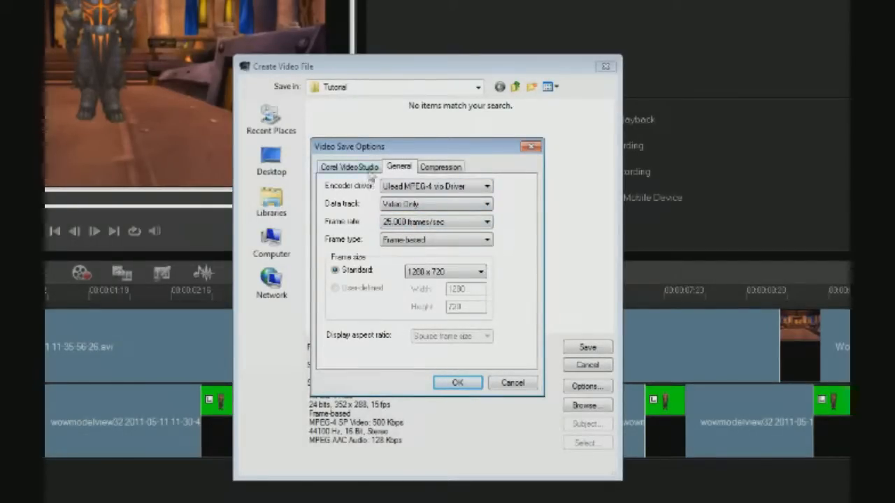
left_click(368, 168)
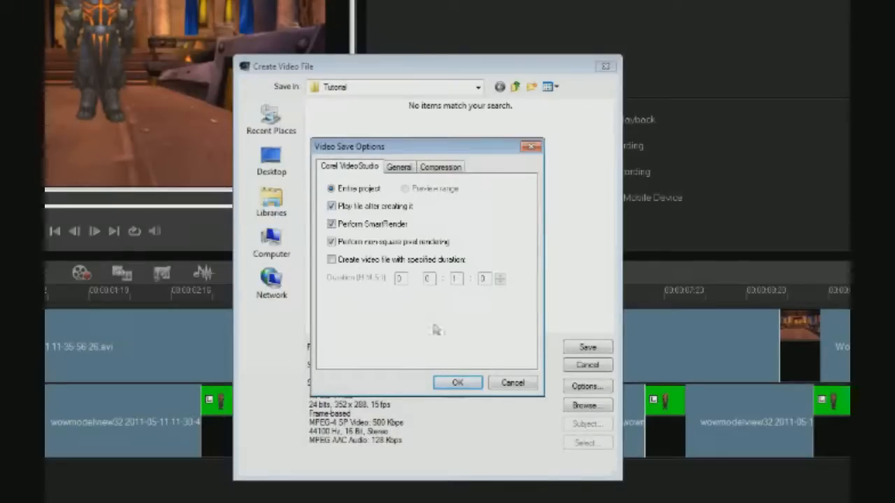
left_click(457, 384)
Render the video file under the name Tutorial, and open the properties of the rendered clip in the library.
left_click(463, 346)
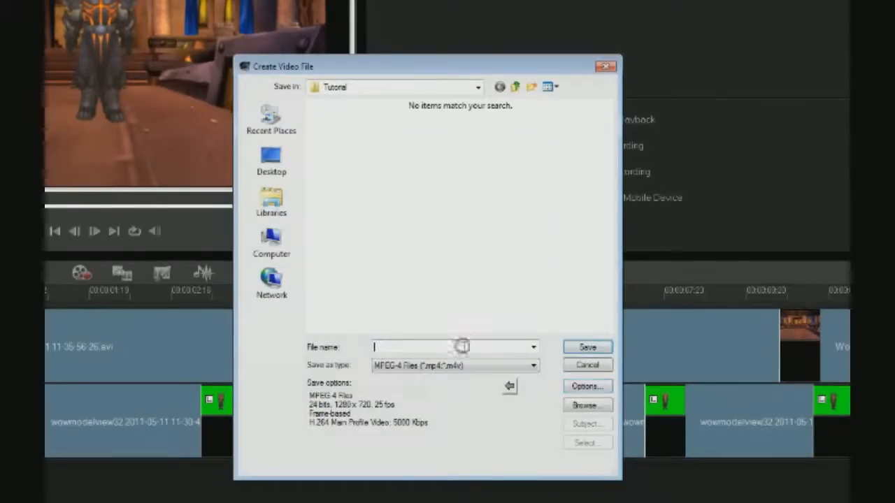
type("Tutori")
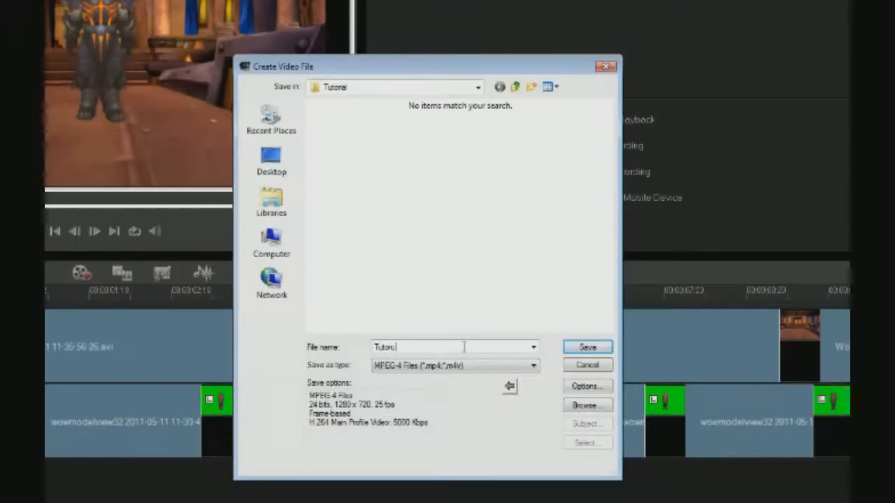
type("al")
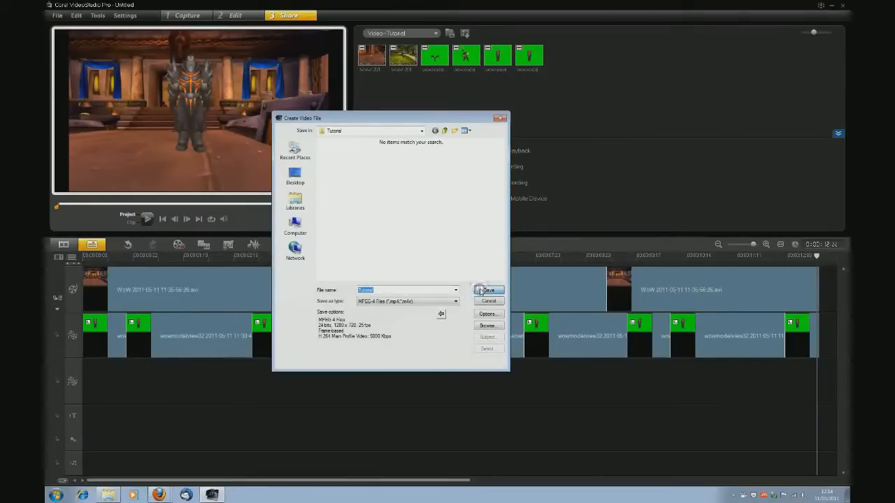
left_click(481, 290)
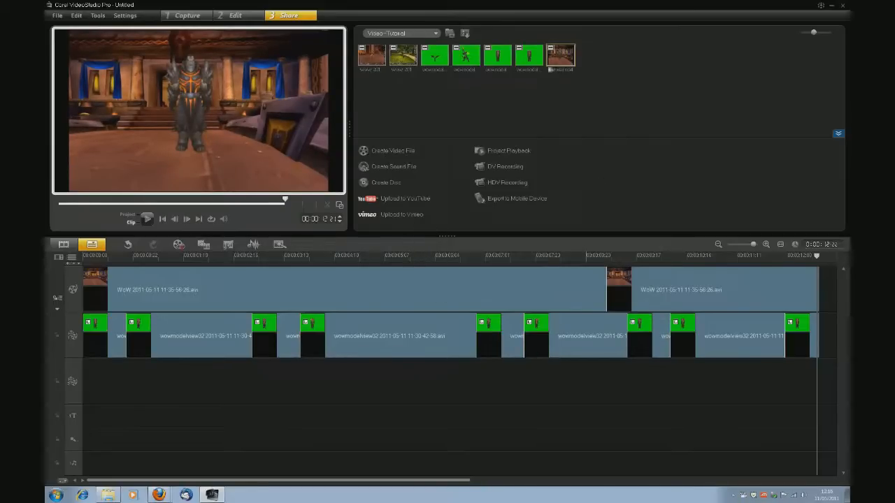
right_click(552, 58)
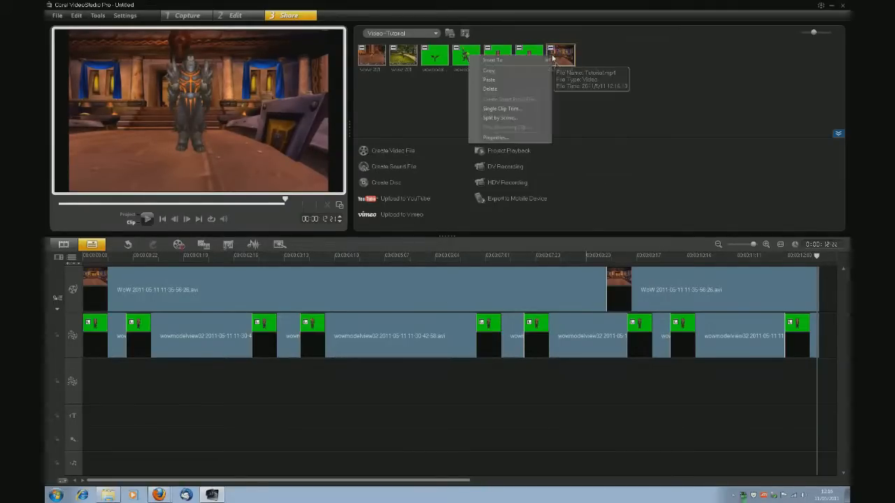
left_click(495, 137)
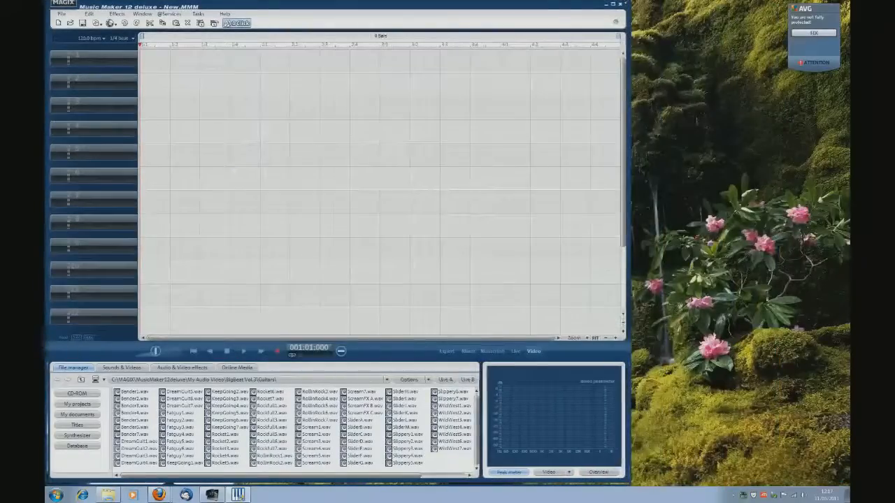
Move the Music Maker window aside and open the Fraps > Converted Videos > Tutorial folder on BlackArmor Drive (H:).
left_click_drag(469, 8, 504, 8)
double_click(70, 18)
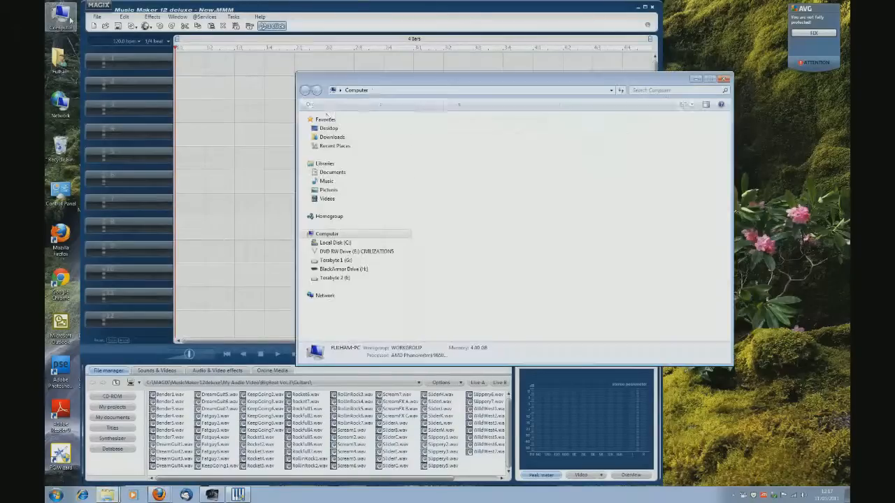
double_click(434, 168)
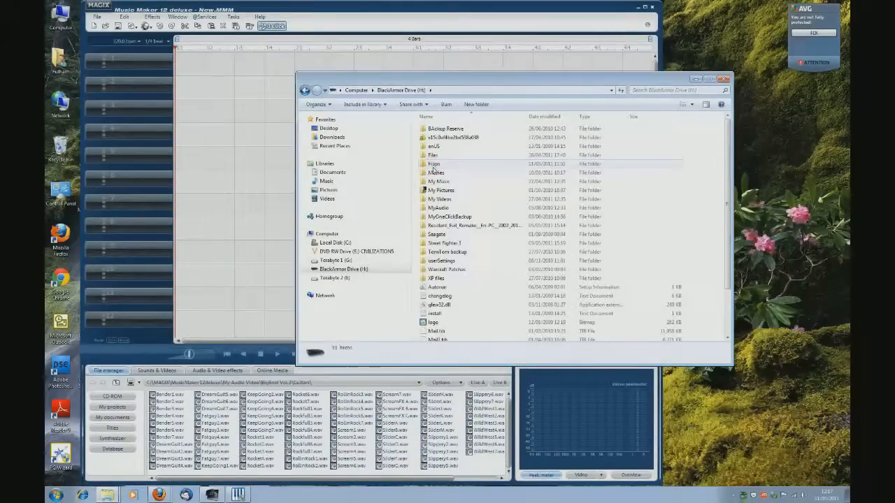
double_click(433, 168)
double_click(467, 137)
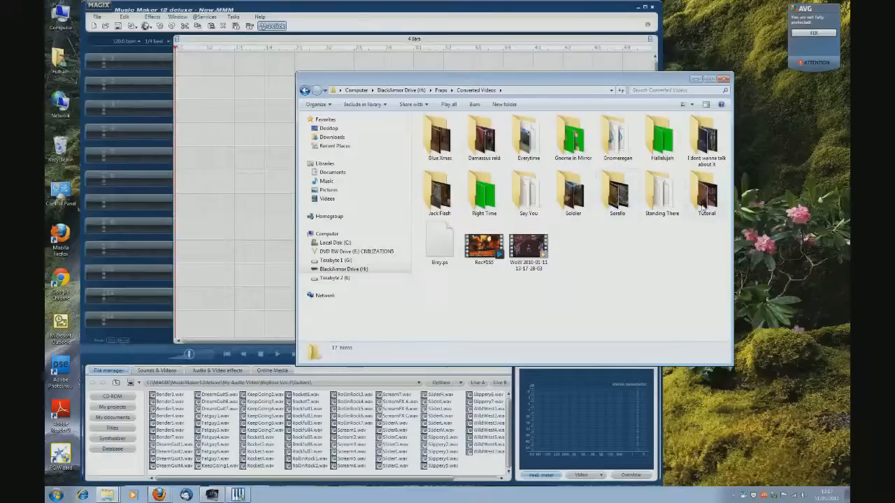
double_click(701, 203)
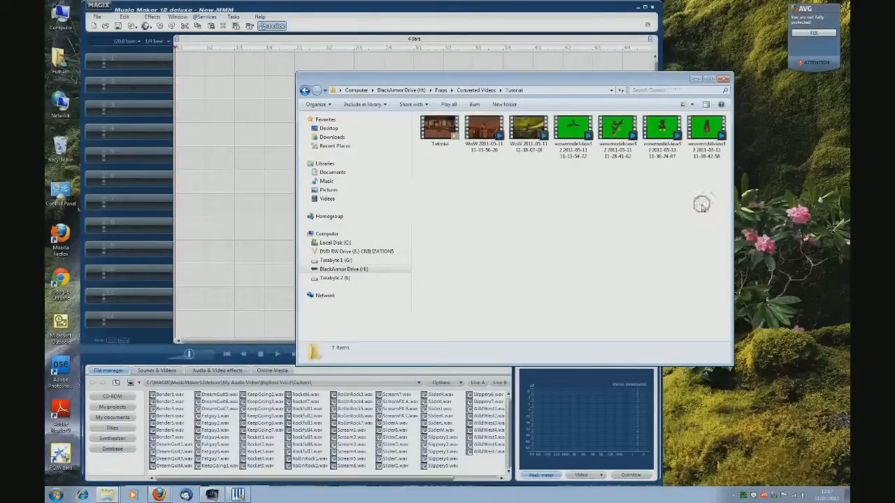
Play the rendered Tutorial video in VLC media player, close the folder window and move the player clear of the desktop icons.
right_click(434, 139)
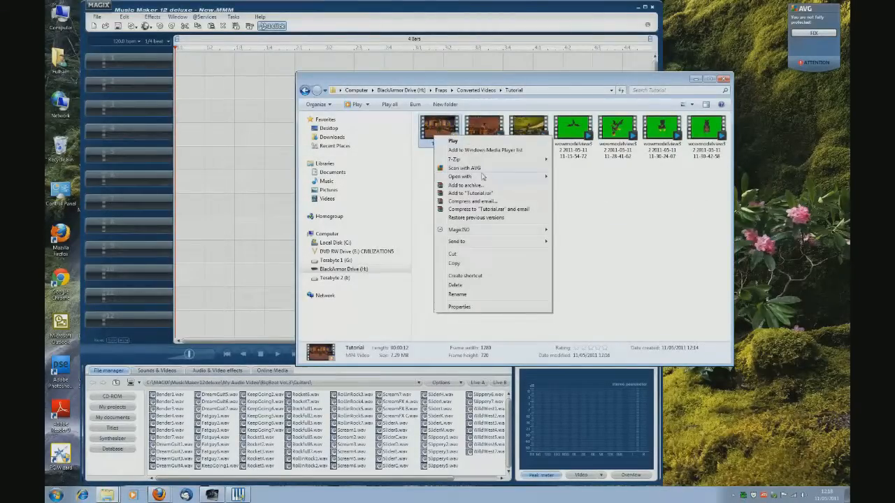
mouse_move(490, 178)
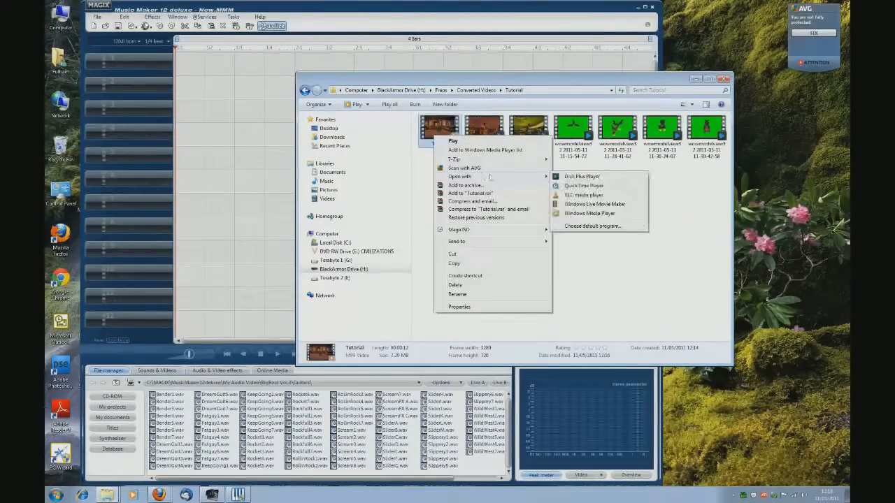
left_click(576, 198)
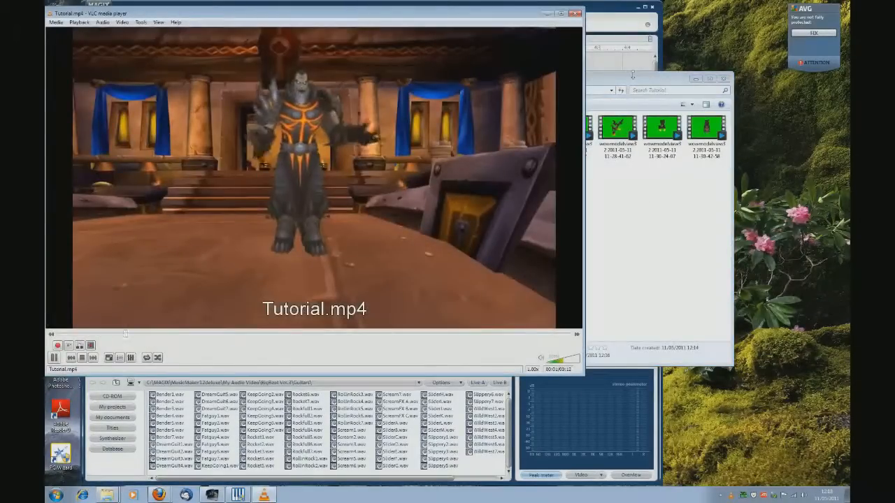
left_click(723, 78)
left_click_drag(370, 14, 622, 65)
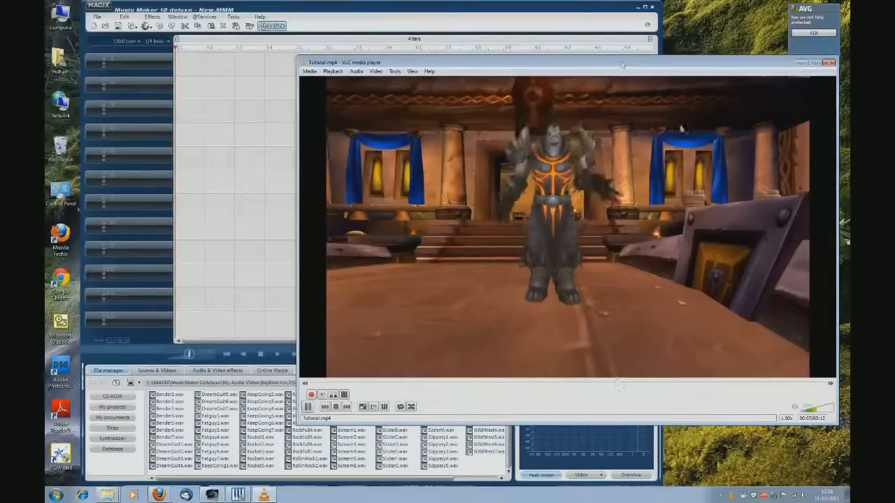
Shrink the VLC player, move it to the side of the Music Maker timeline, and set up an audio recording named Tutorial1.WAV.
left_click_drag(836, 423, 561, 293)
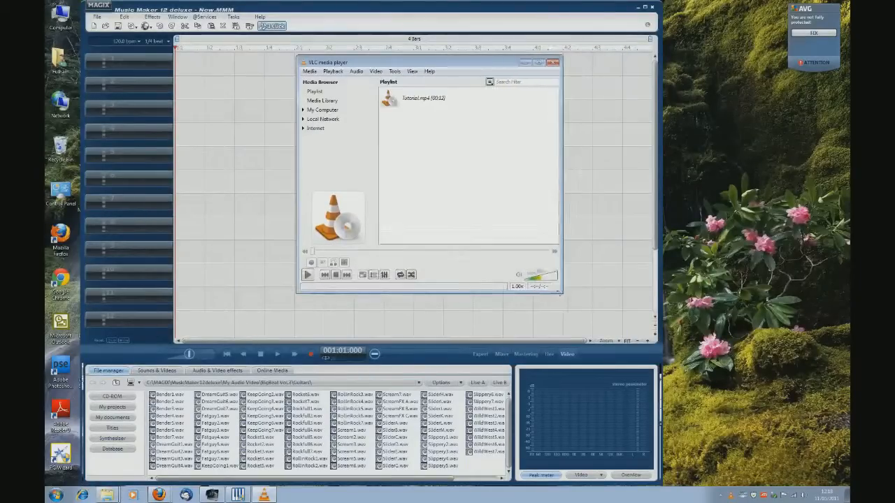
left_click_drag(413, 69, 694, 134)
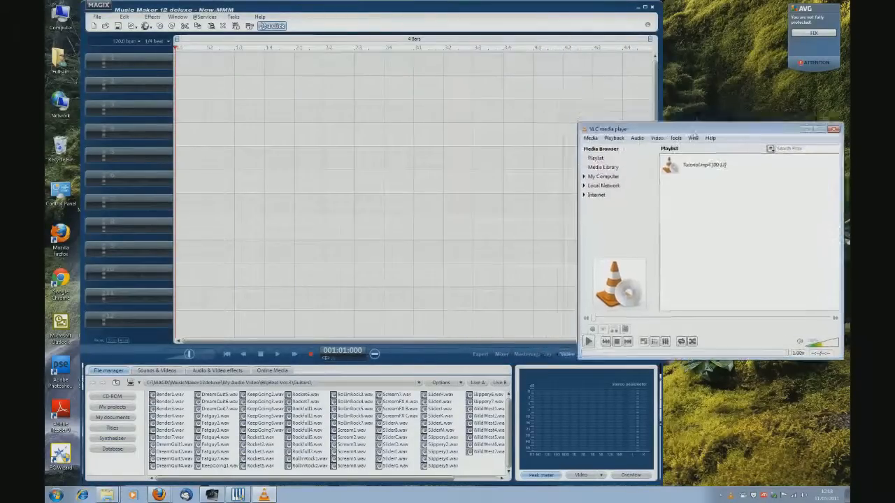
left_click(311, 354)
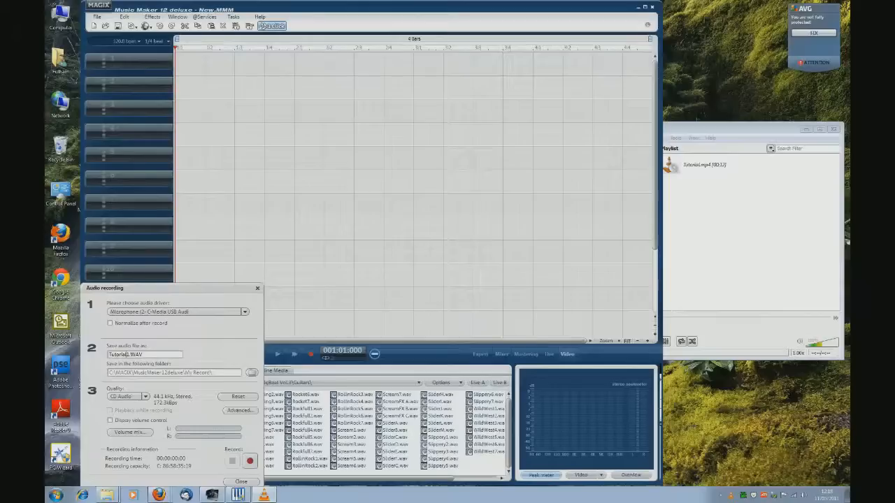
Record the microphone audio while playing the Tutorial video in VLC, and place the finished take on the first track.
left_click(249, 461)
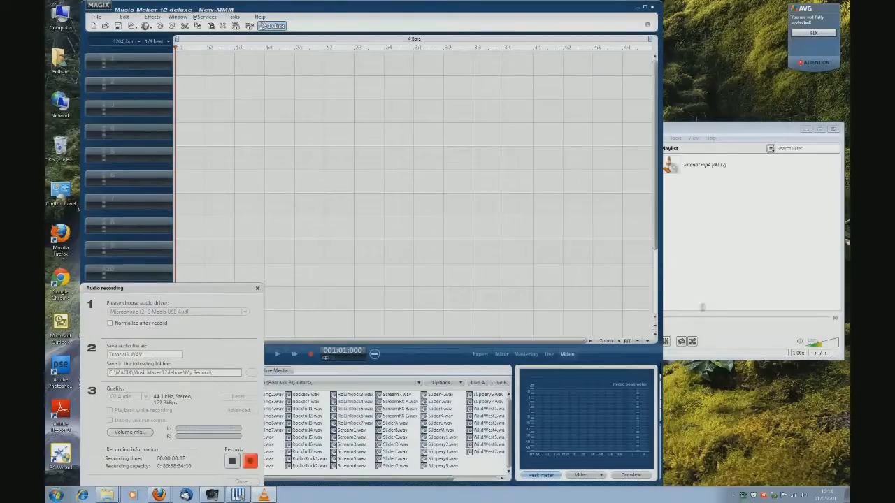
left_click(702, 306)
left_click(588, 341)
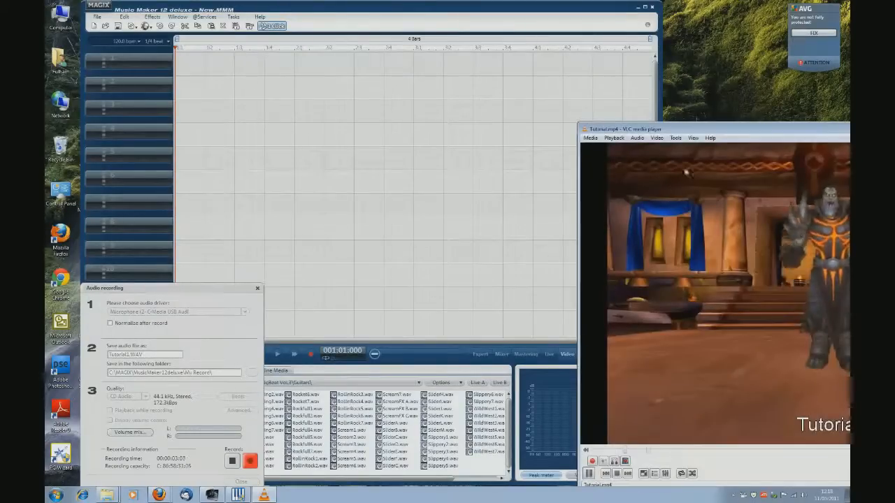
left_click(692, 137)
left_click(694, 134)
left_click_drag(694, 133, 606, 127)
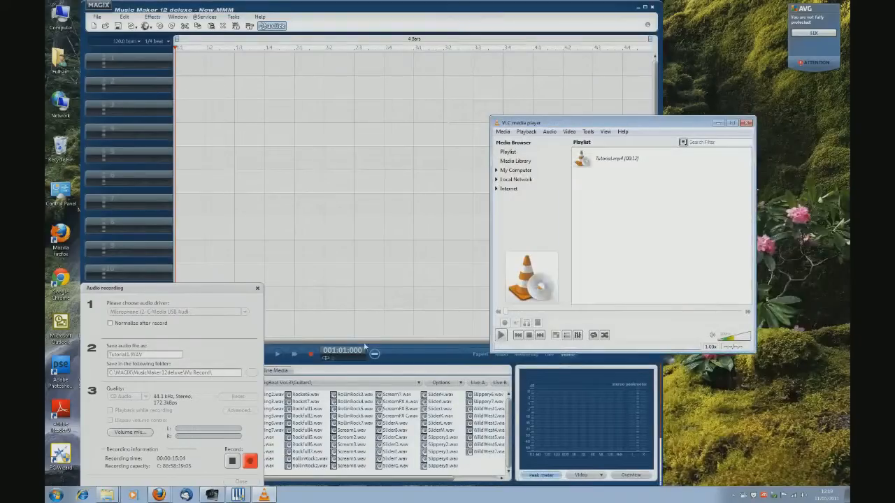
left_click(232, 460)
left_click(412, 262)
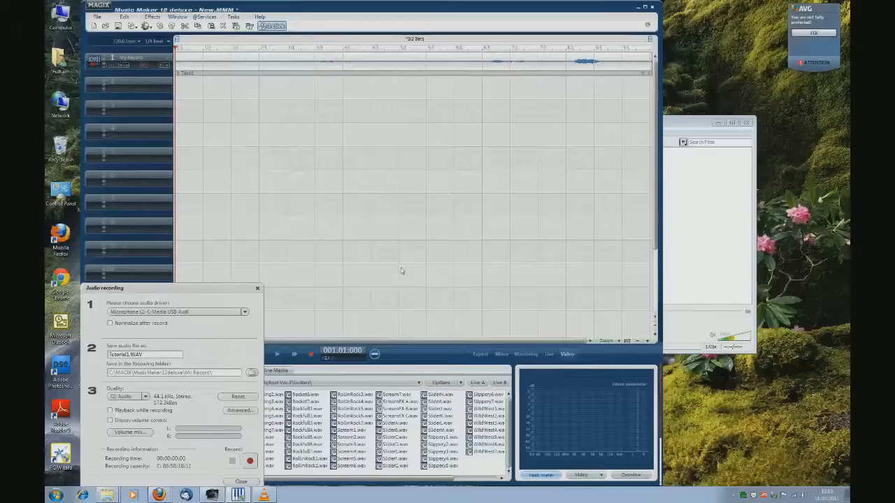
left_click(257, 292)
Trim the beginning off the recorded take, align it with the timeline start, and apply echo and -6 pitch-shift effects.
left_click_drag(301, 45, 187, 47)
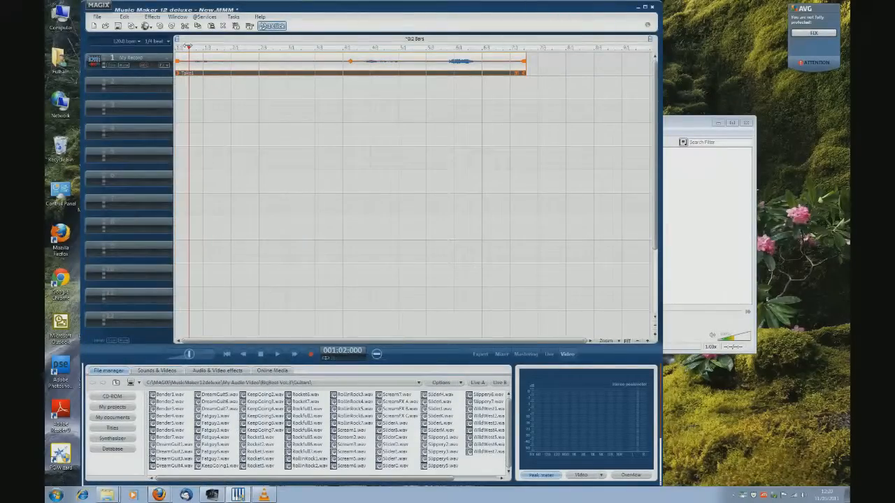
double_click(262, 64)
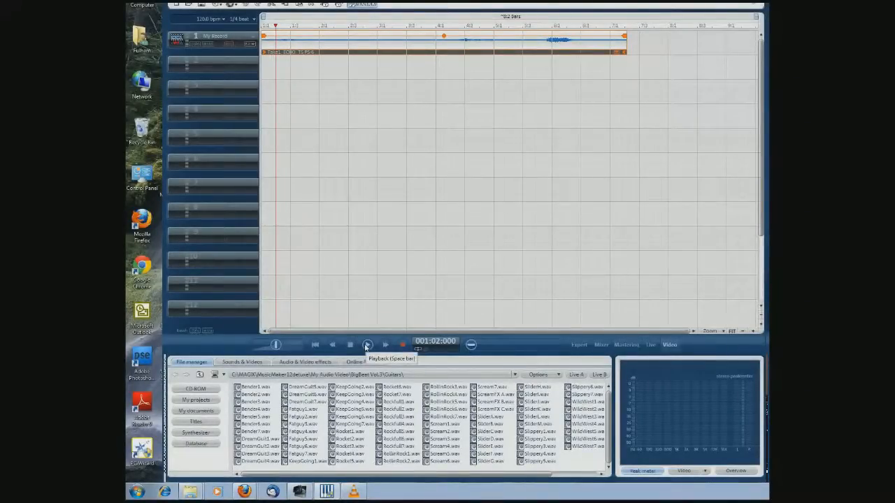
Play back the processed recording and export the arrangement as Tutorial.MP3.
left_click(366, 346)
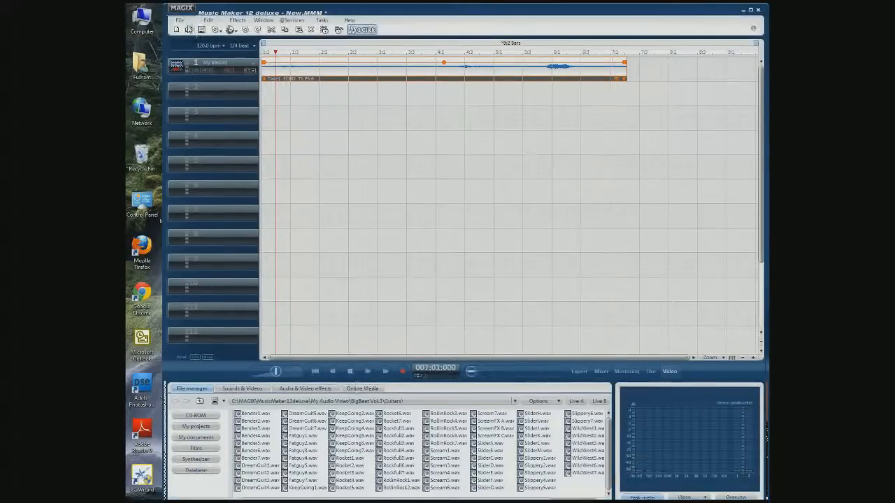
left_click(179, 20)
mouse_move(230, 59)
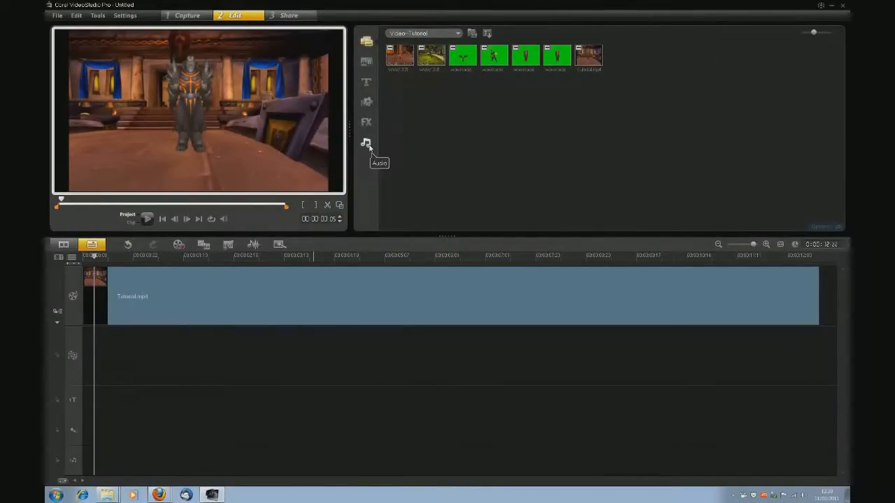
In Corel VideoStudio Pro, import Tutorial.MP3 into the audio library from Local Disk (C:) > MAGIX > MusicMaker12deluxe > My Audio Video.
left_click(367, 144)
right_click(656, 199)
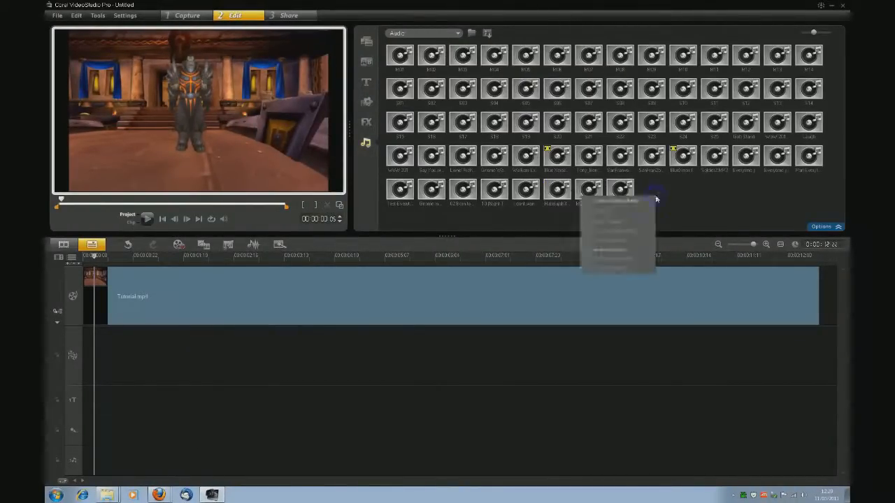
left_click(610, 249)
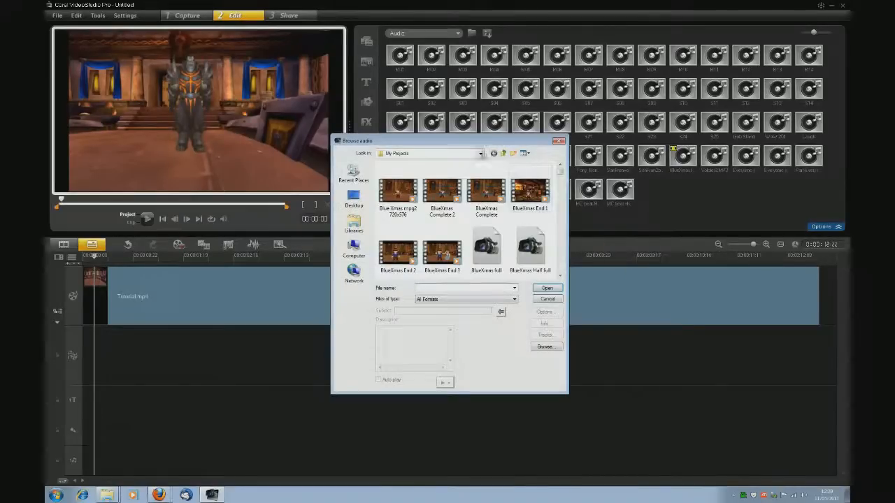
left_click(481, 154)
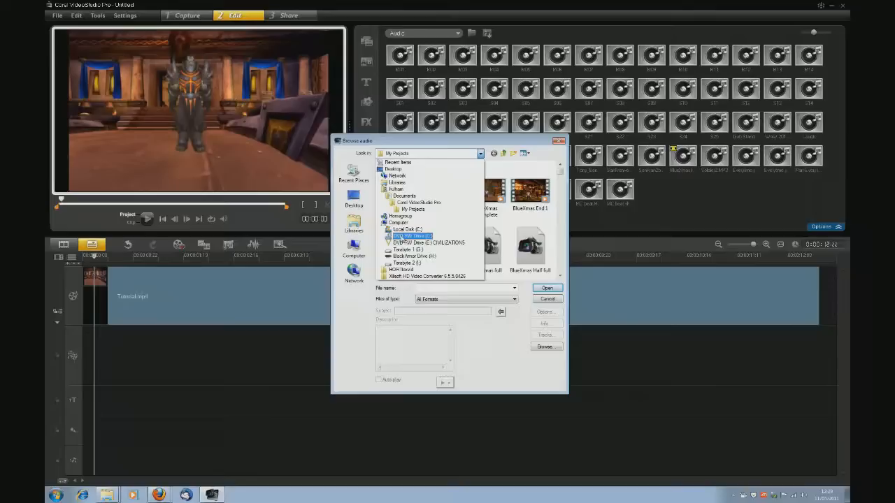
left_click(403, 229)
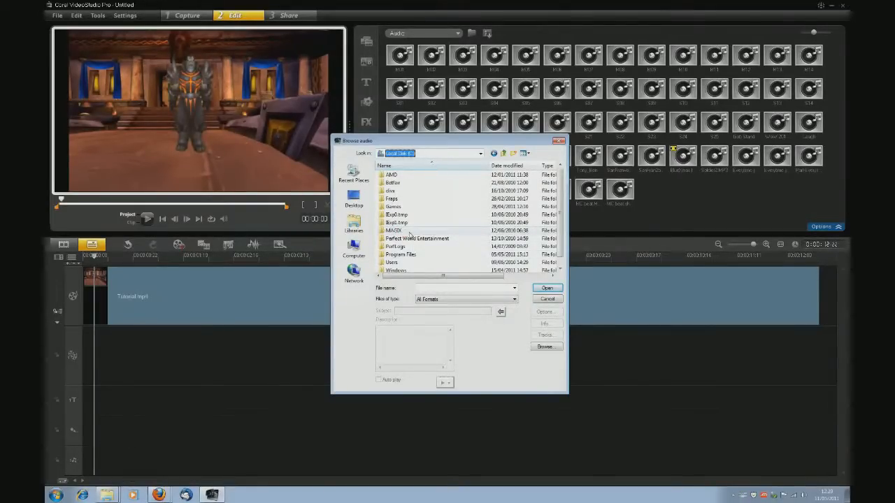
double_click(409, 232)
double_click(407, 207)
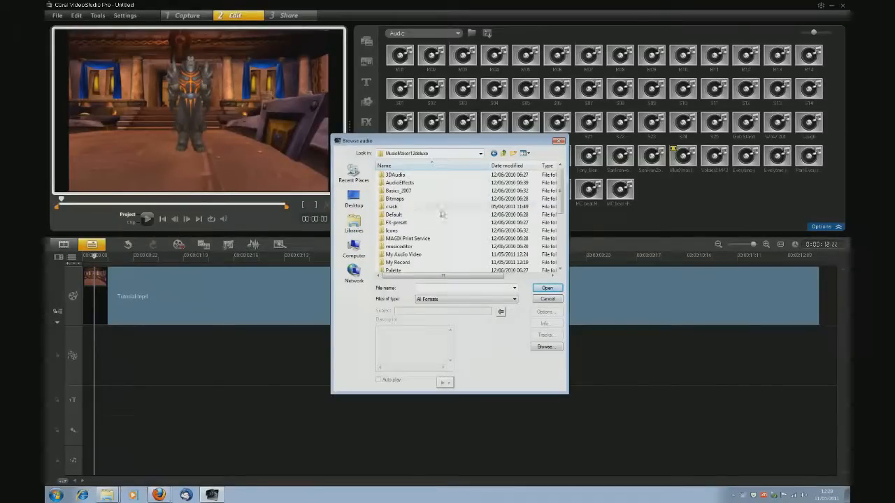
double_click(425, 253)
left_click_drag(561, 176, 559, 259)
left_click(463, 254)
left_click(533, 289)
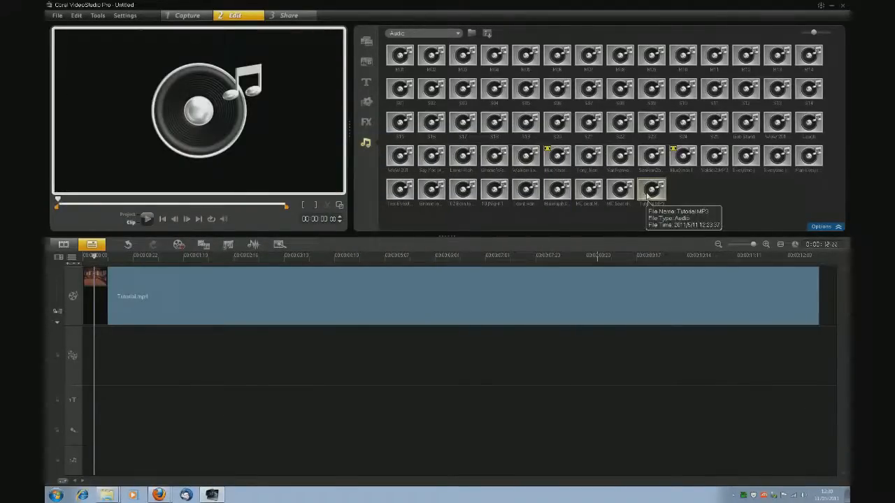
Place Tutorial.MP3 on the music track aligned with the start of the timeline, and play the project to check the sync.
left_click_drag(649, 195, 105, 469)
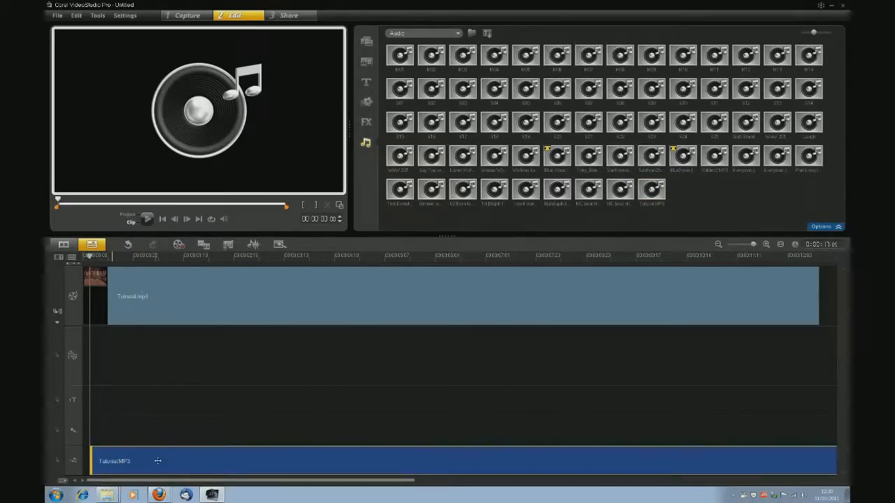
left_click_drag(185, 460, 179, 461)
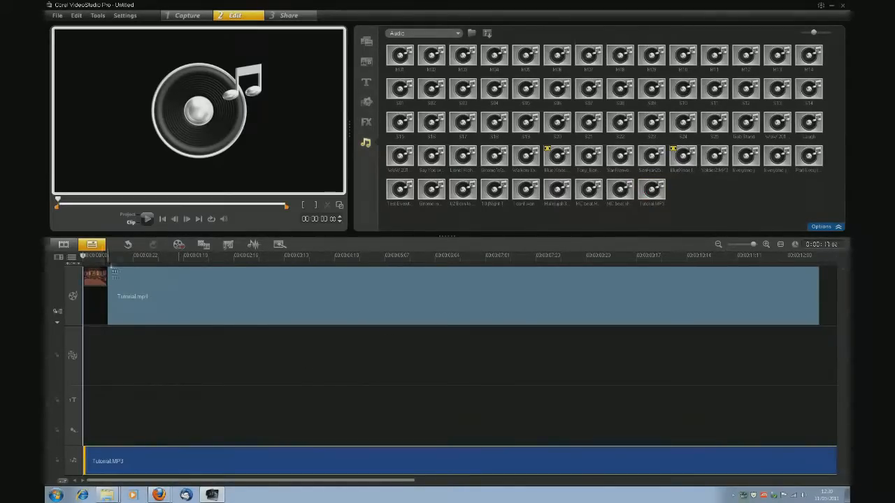
left_click(90, 258)
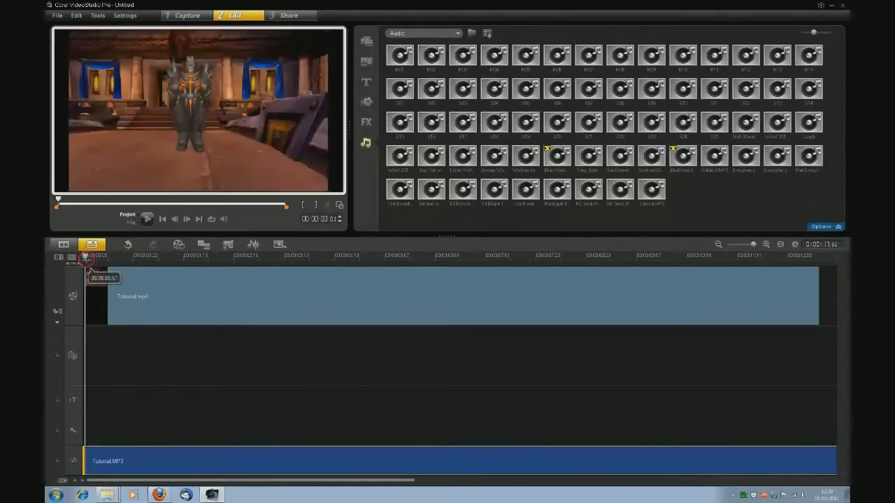
left_click(147, 218)
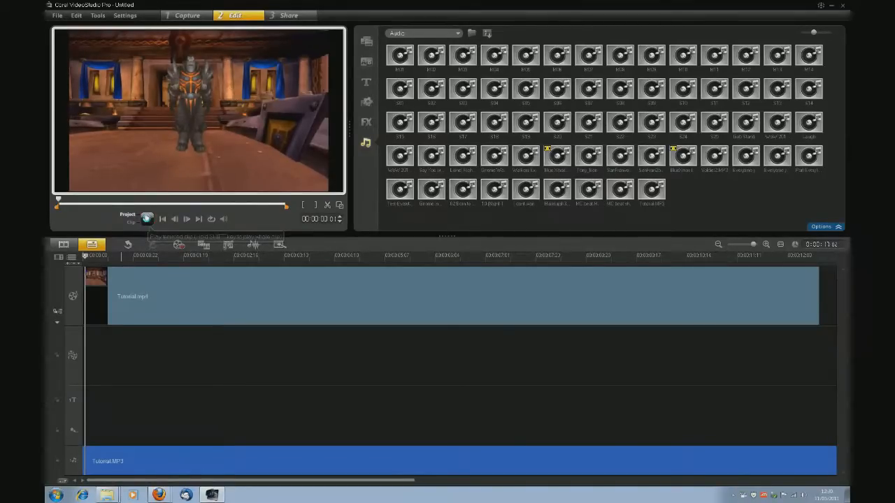
left_click(146, 219)
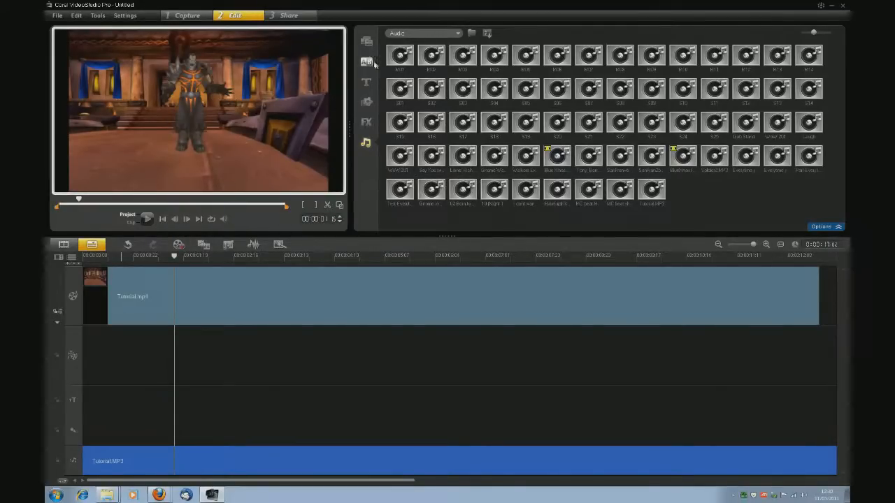
Insert a black color clip before Tutorial.mp4 on the video track and add a Crossfade transition between the two clips.
left_click(366, 103)
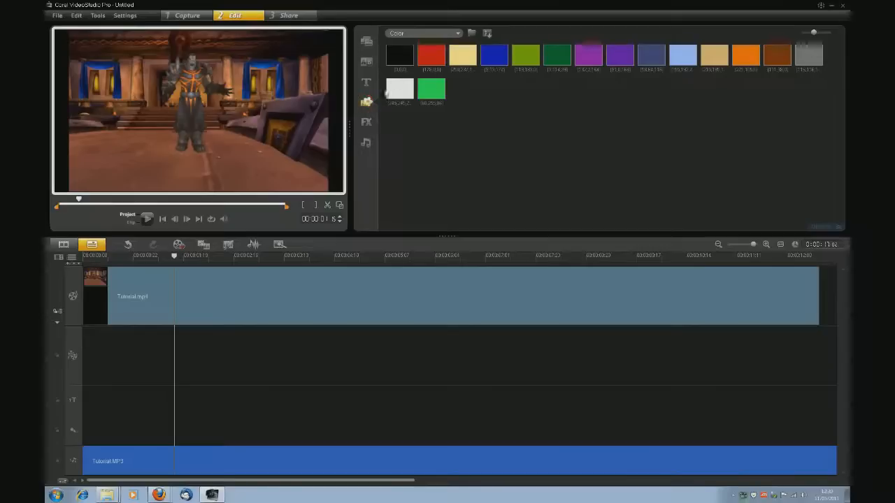
left_click_drag(188, 246, 143, 294)
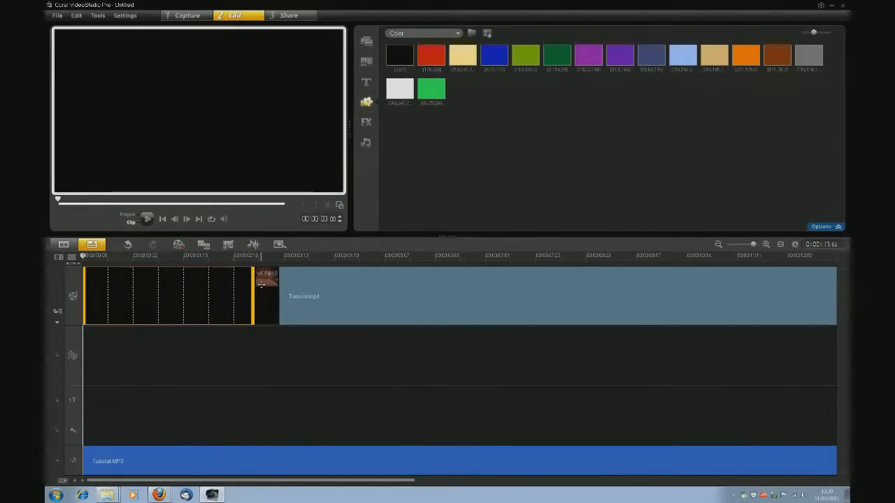
left_click(367, 63)
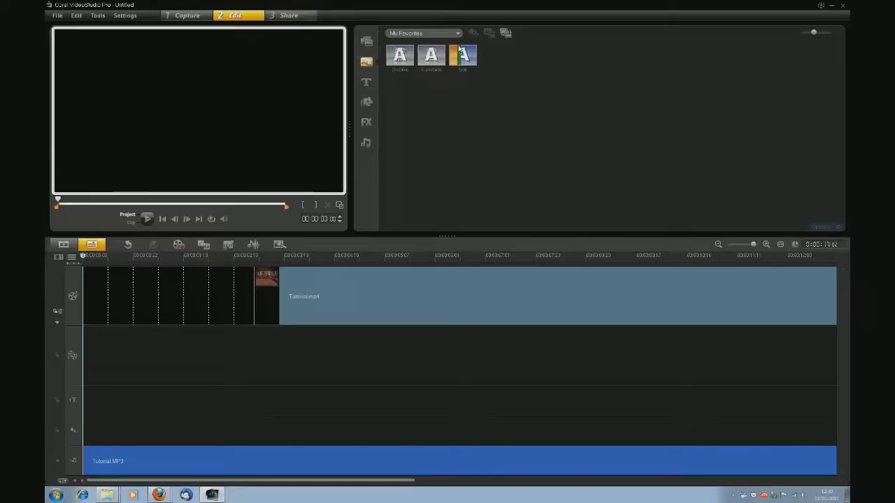
left_click_drag(437, 58, 272, 280)
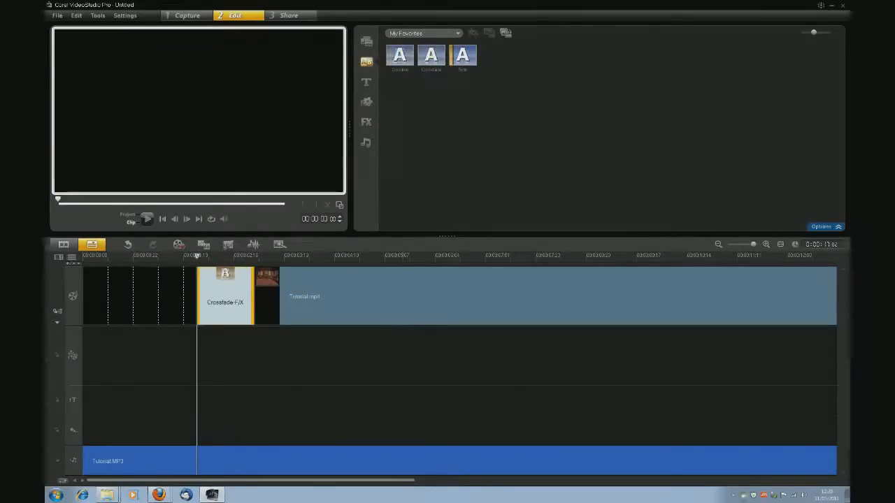
Fit the project in the timeline and preview the crossfade from black into the video.
left_click(780, 244)
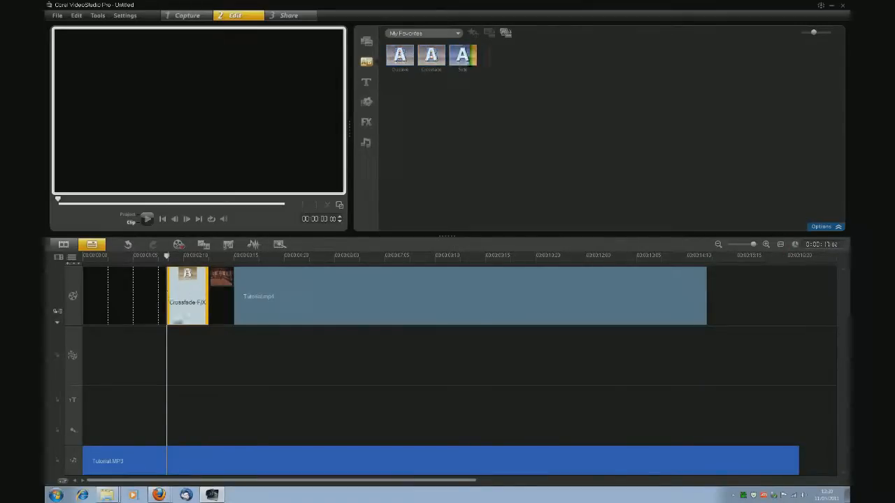
left_click_drag(168, 257, 107, 257)
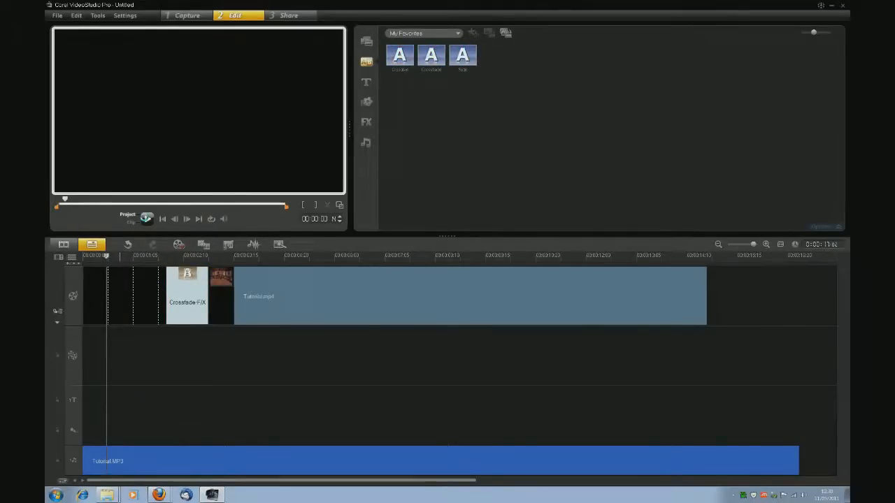
left_click(147, 219)
left_click(147, 219)
Move Tutorial.MP3 later on the music track so it starts near the end of the crossfade, and preview the opening.
left_click_drag(196, 455, 318, 466)
left_click_drag(208, 260, 133, 257)
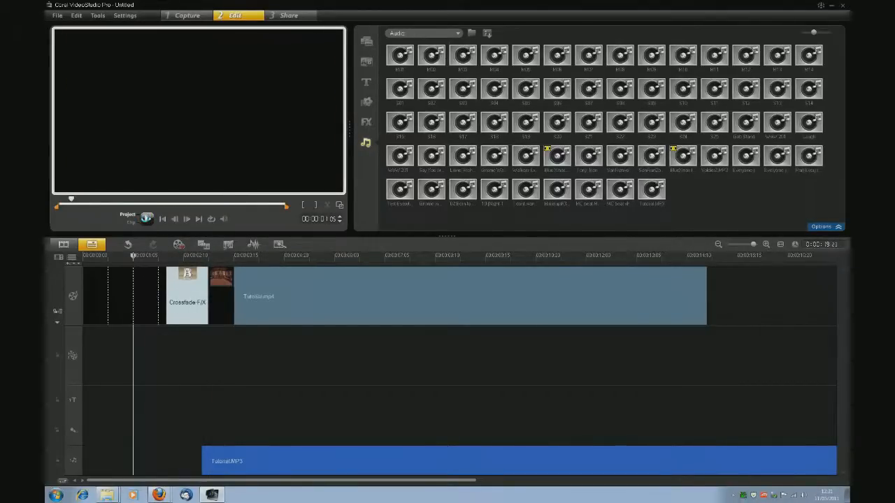
left_click(146, 218)
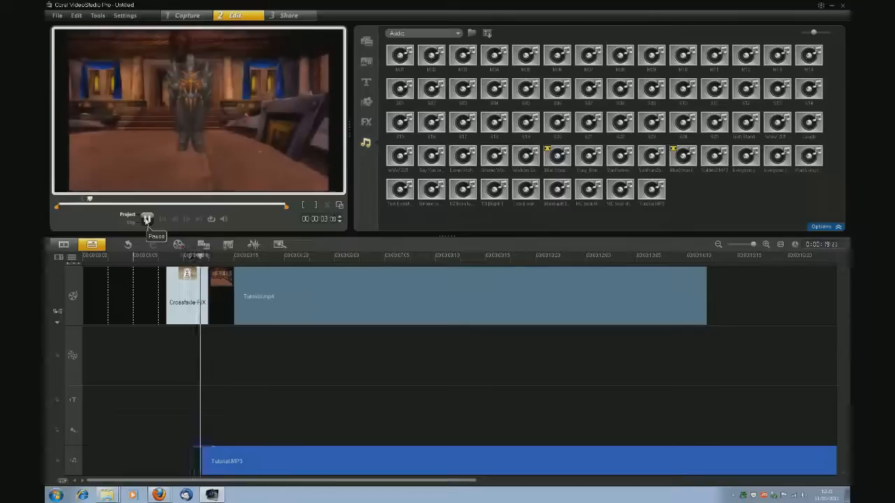